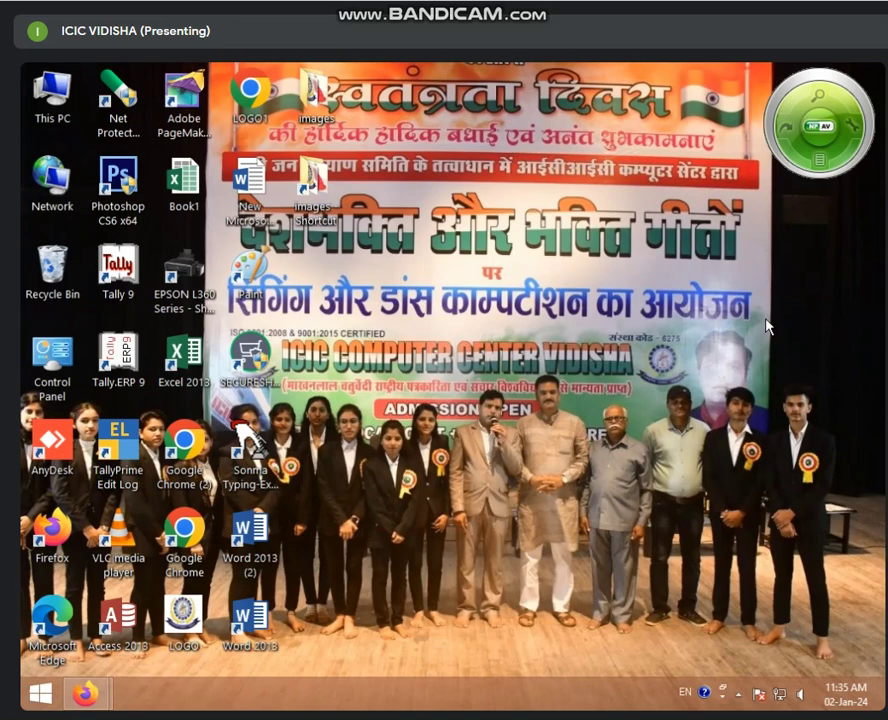
- Refresh the desktop twice, then launch Word 2013 with a new blank document
right_click(522, 318)
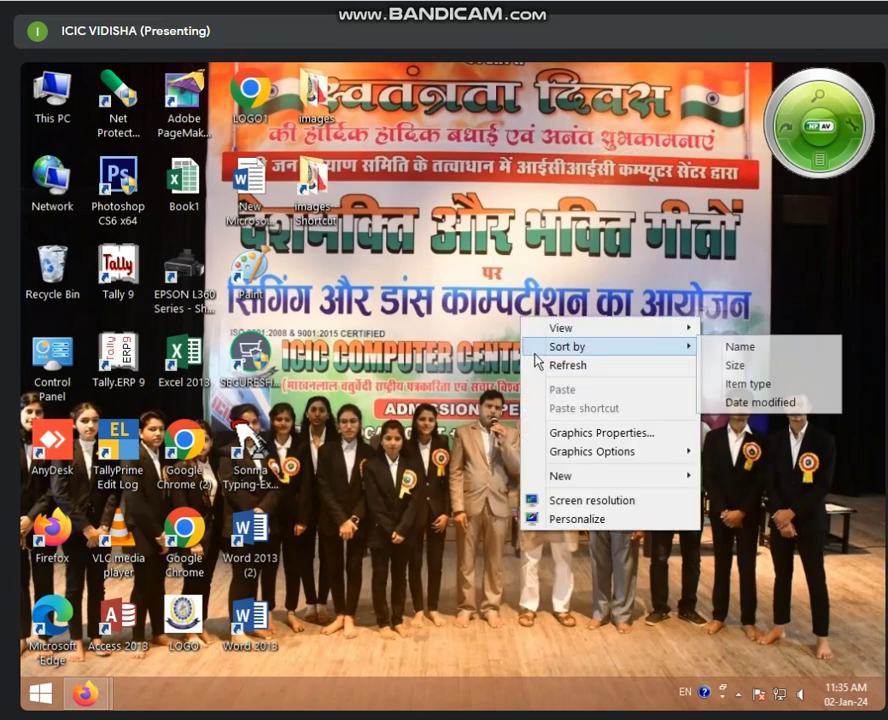
left_click(540, 364)
right_click(508, 306)
left_click(506, 352)
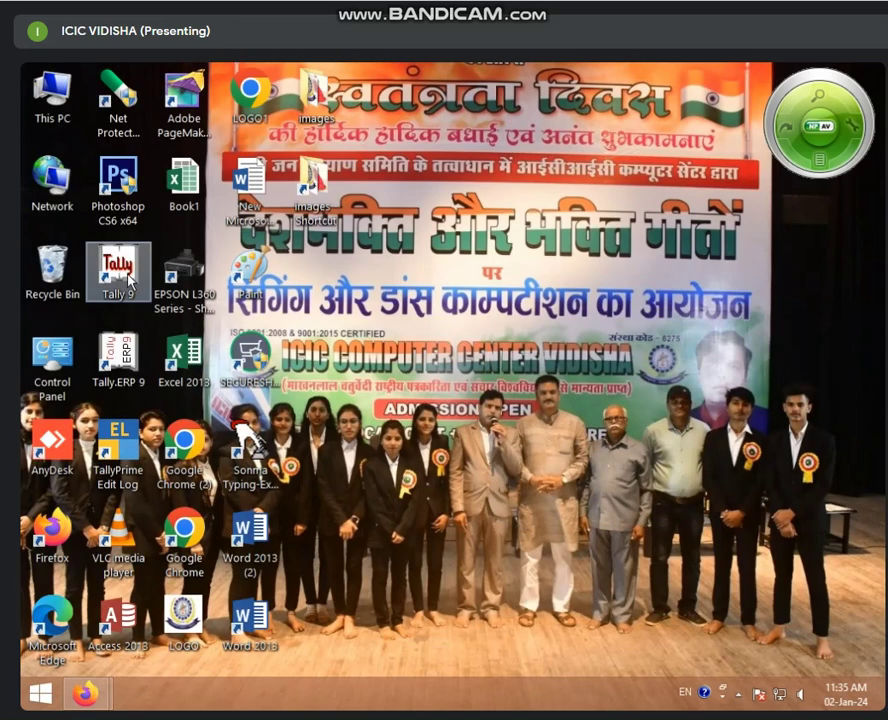
double_click(249, 615)
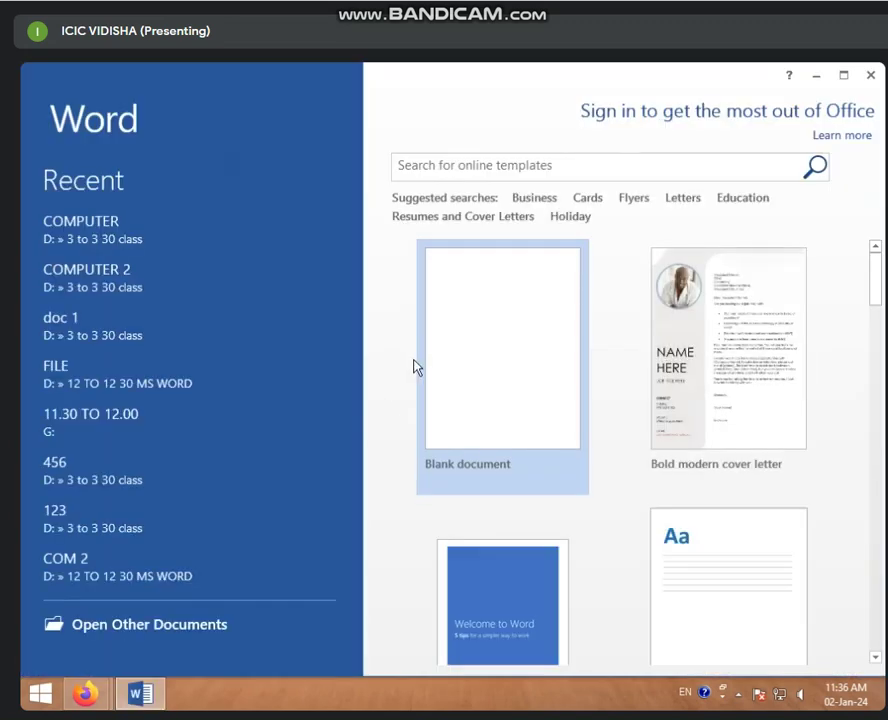
left_click(420, 368)
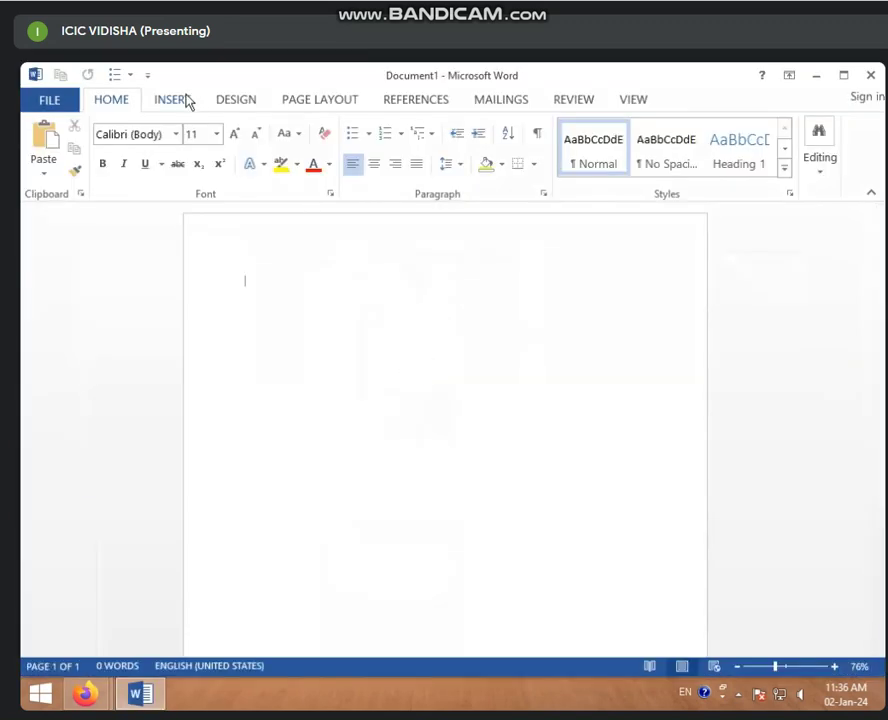
- Insert a 5-column by 4-row table using the Insert tab's Table grid
left_click(180, 100)
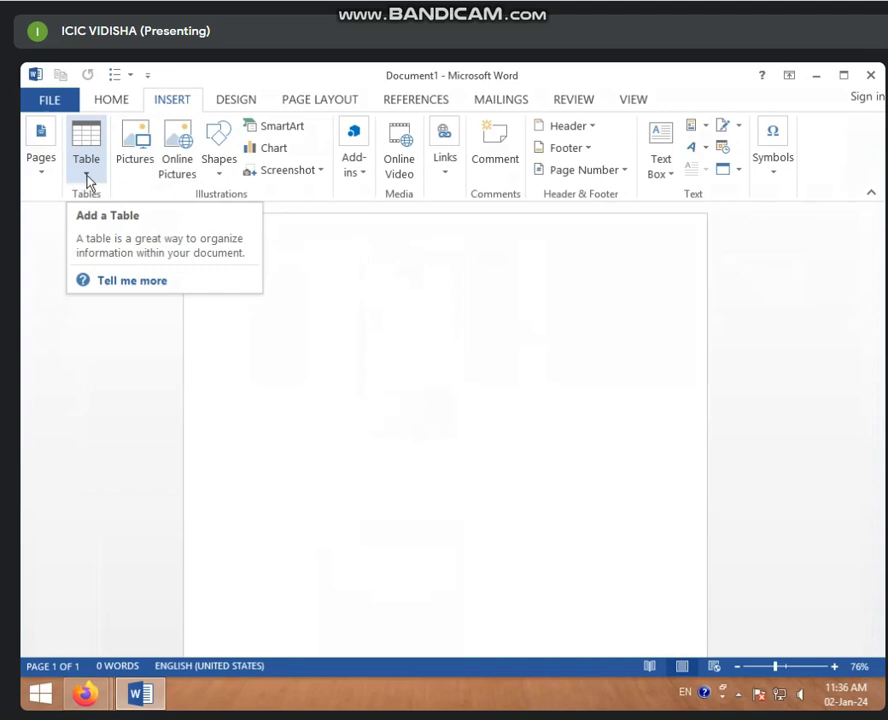
left_click(88, 180)
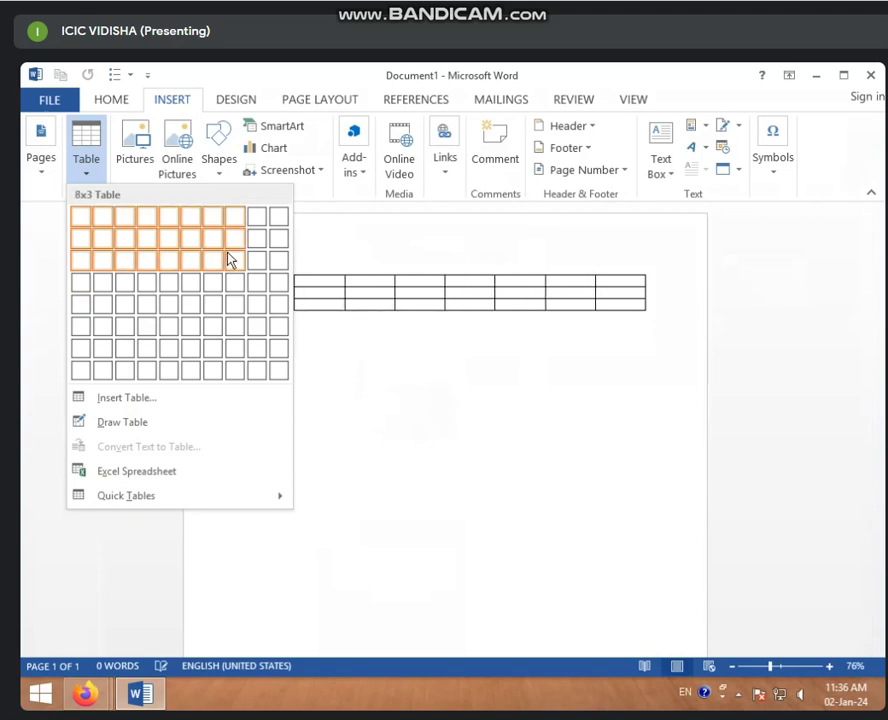
left_click(170, 290)
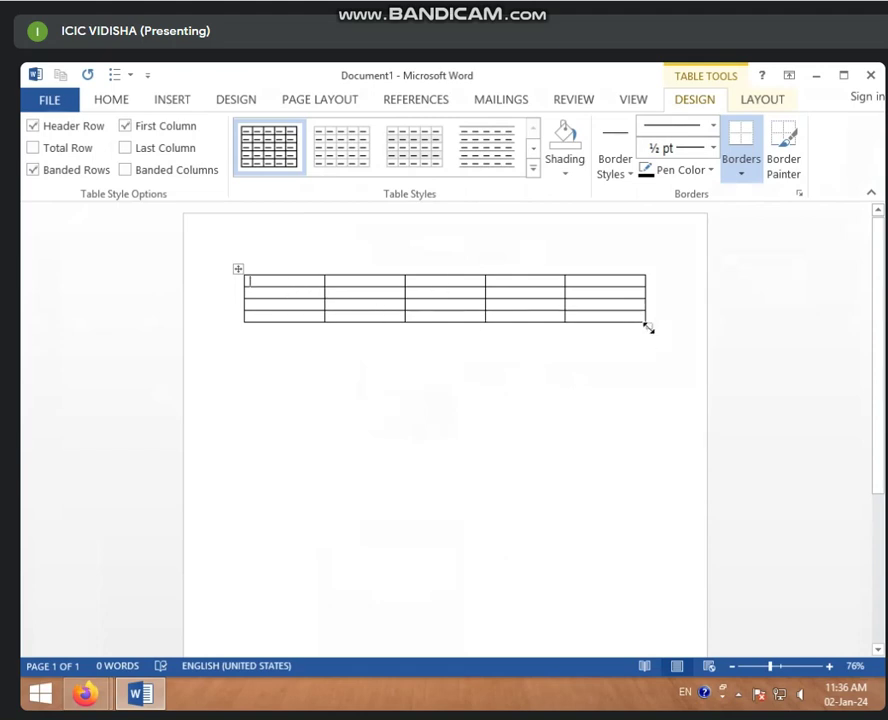
- Drag the table's corner handle outward to give it taller rows and wider columns
left_click_drag(645, 324, 689, 371)
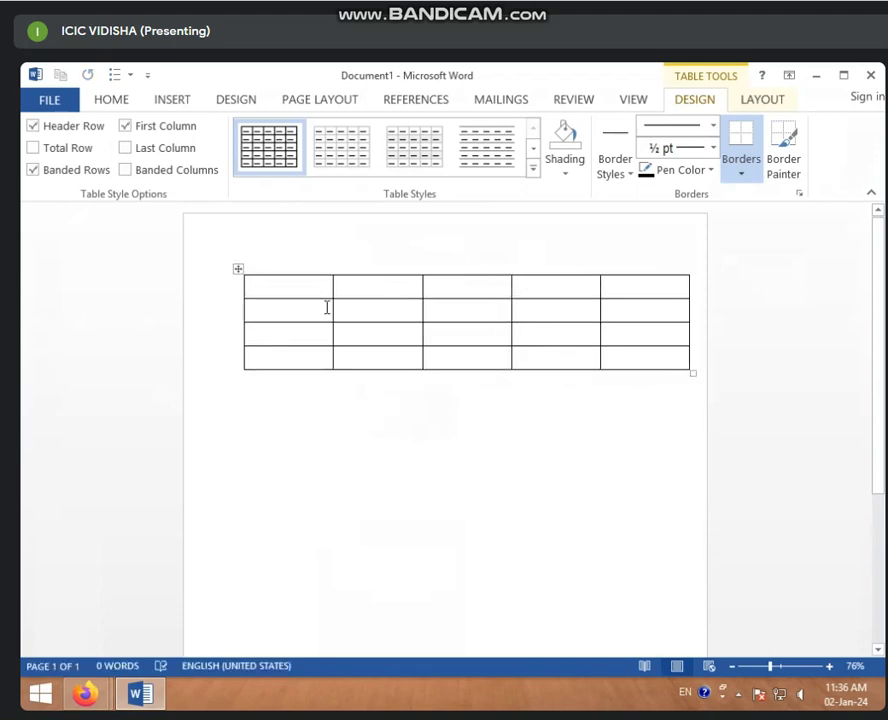
left_click(281, 285)
left_click(360, 311)
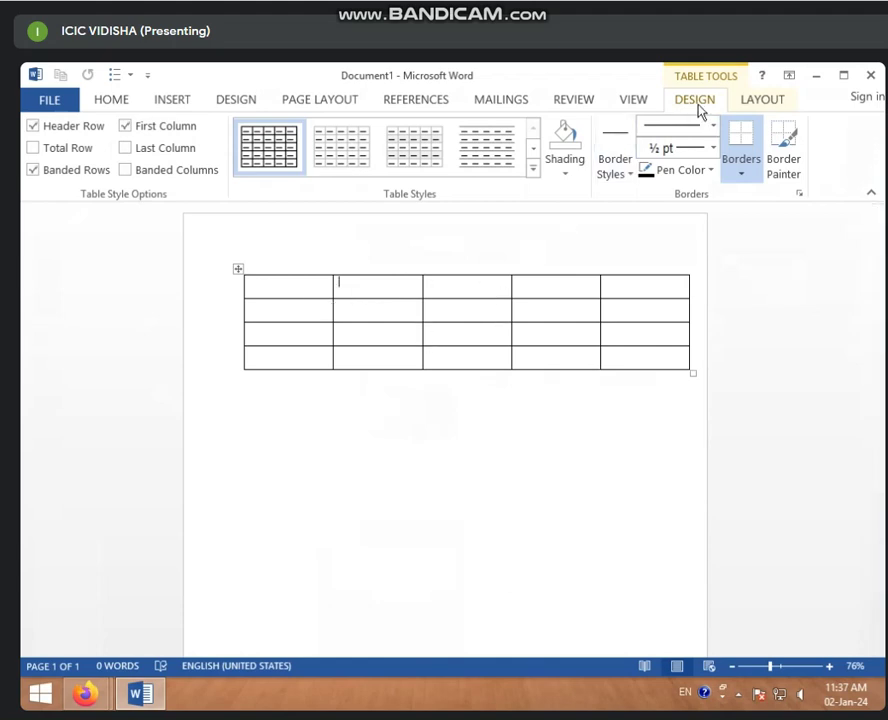
- Toggle the Header Row option off and back on in Table Tools Design
left_click(757, 100)
left_click(716, 104)
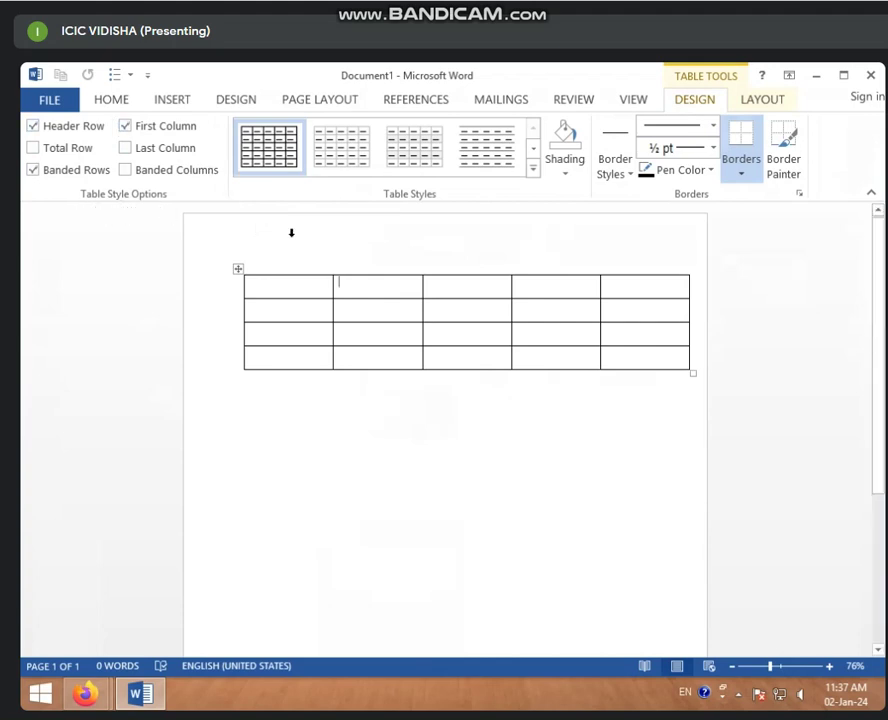
left_click(57, 128)
left_click(87, 135)
- Apply Grid Table 4 - Accent 2, then clear Header Row, First Column, Total Row and Banded Rows
left_click(534, 172)
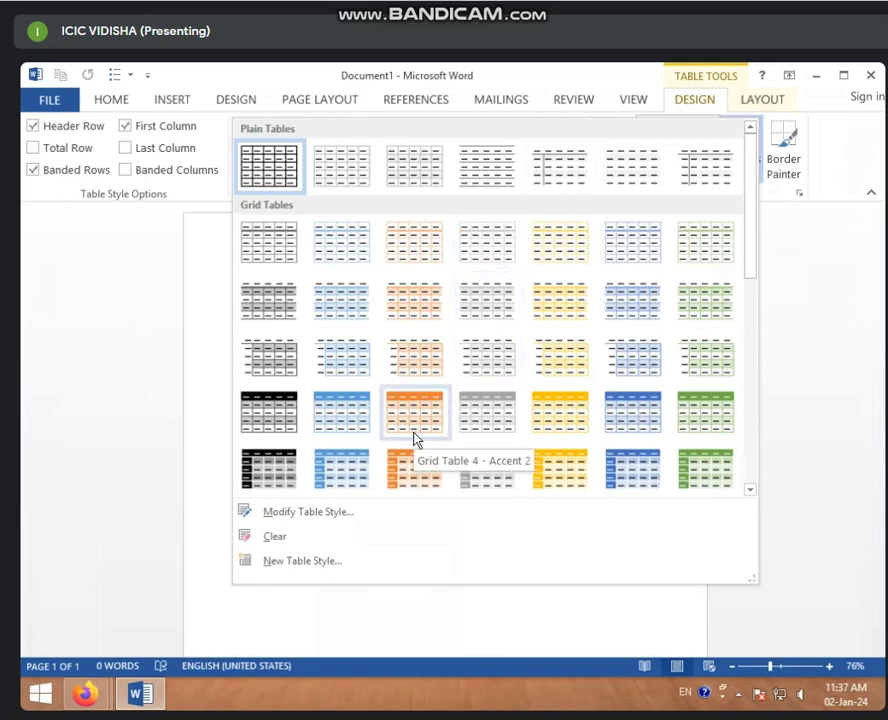
left_click(422, 464)
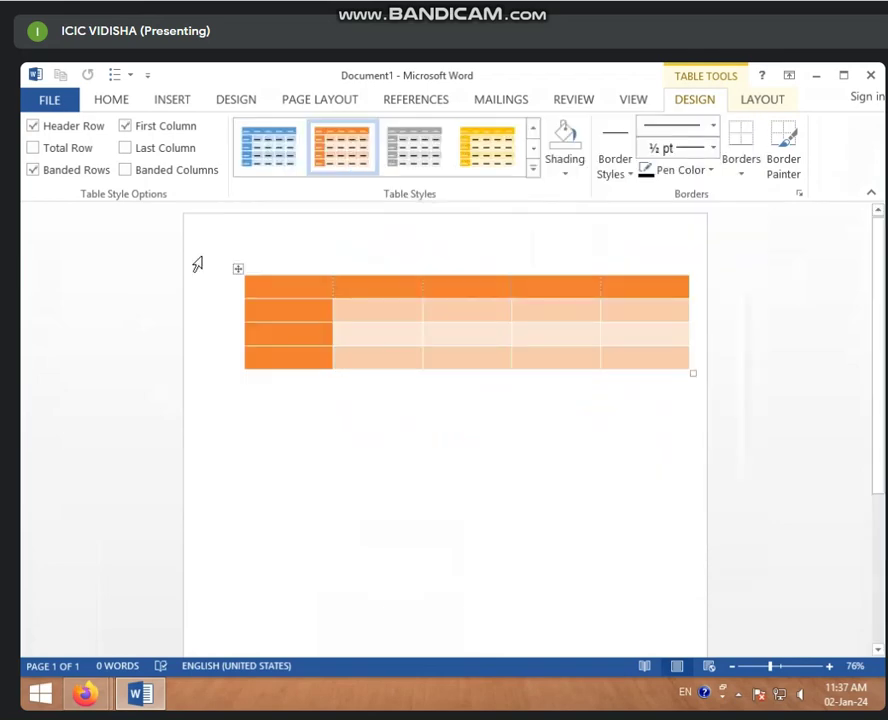
left_click(33, 127)
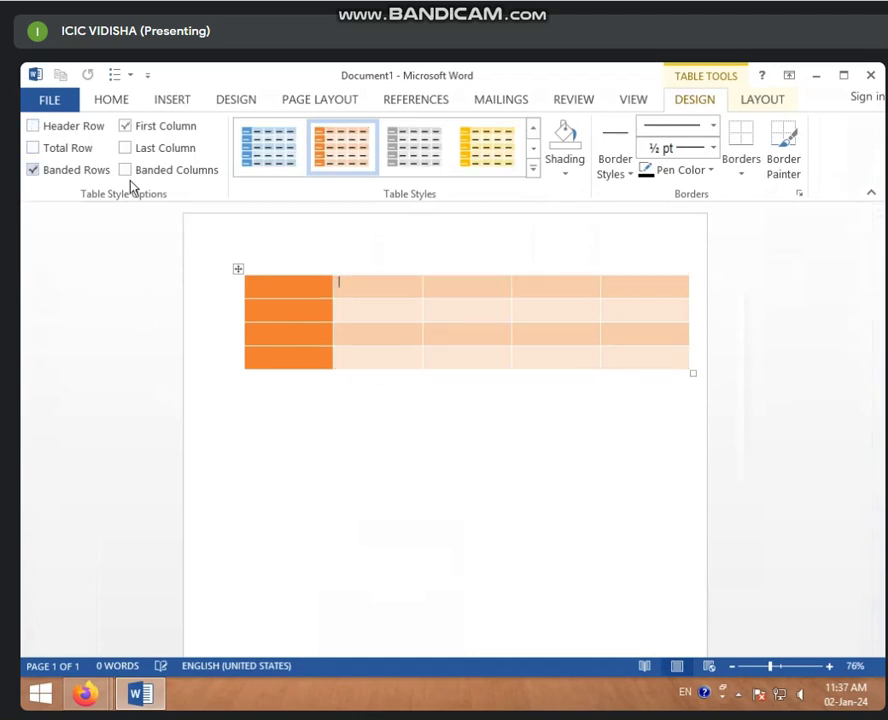
left_click(126, 127)
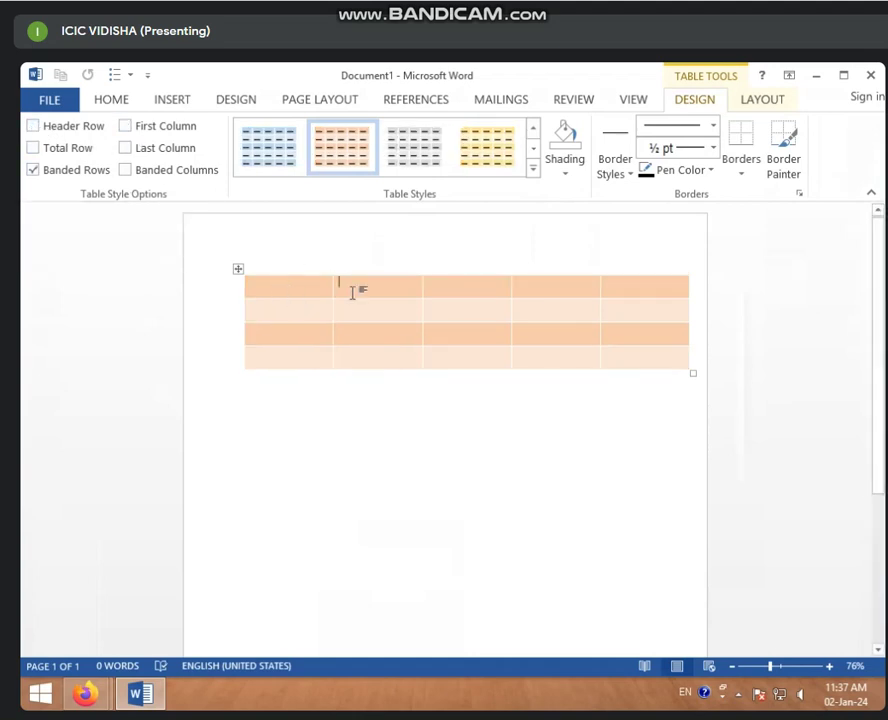
left_click(56, 130)
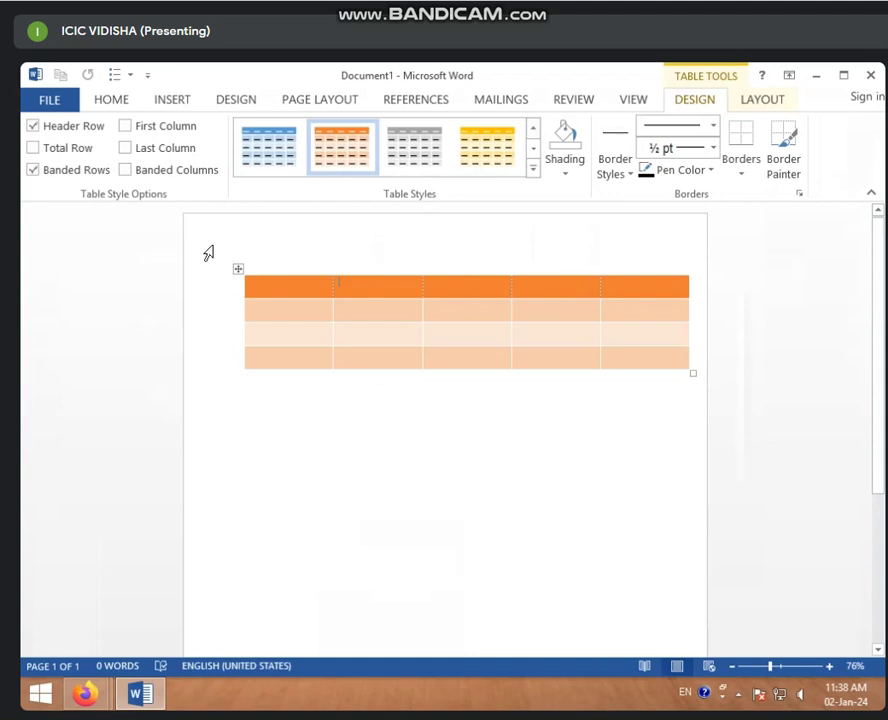
left_click(40, 150)
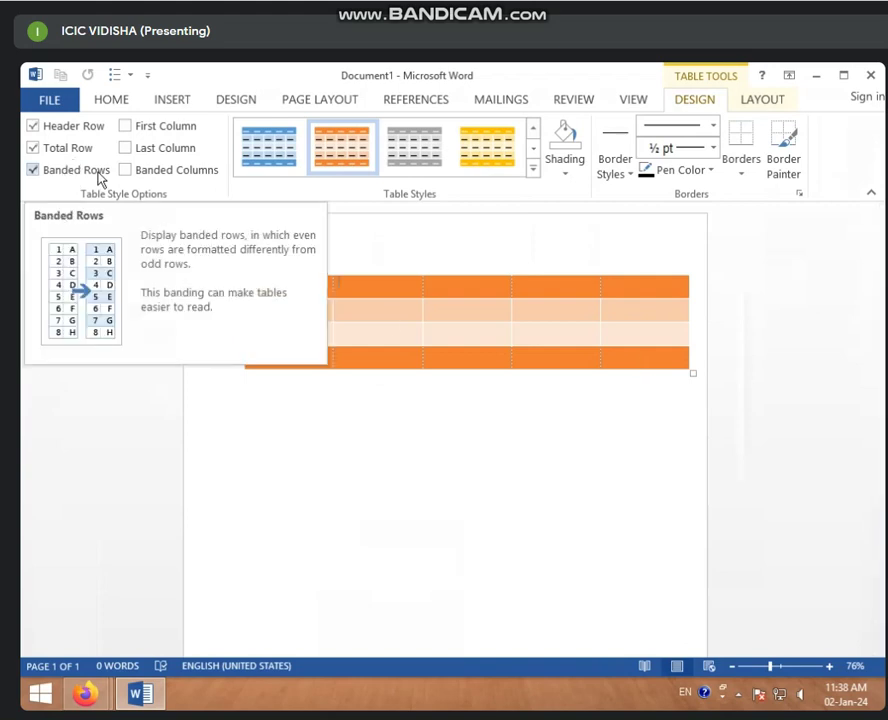
left_click(42, 129)
left_click(42, 148)
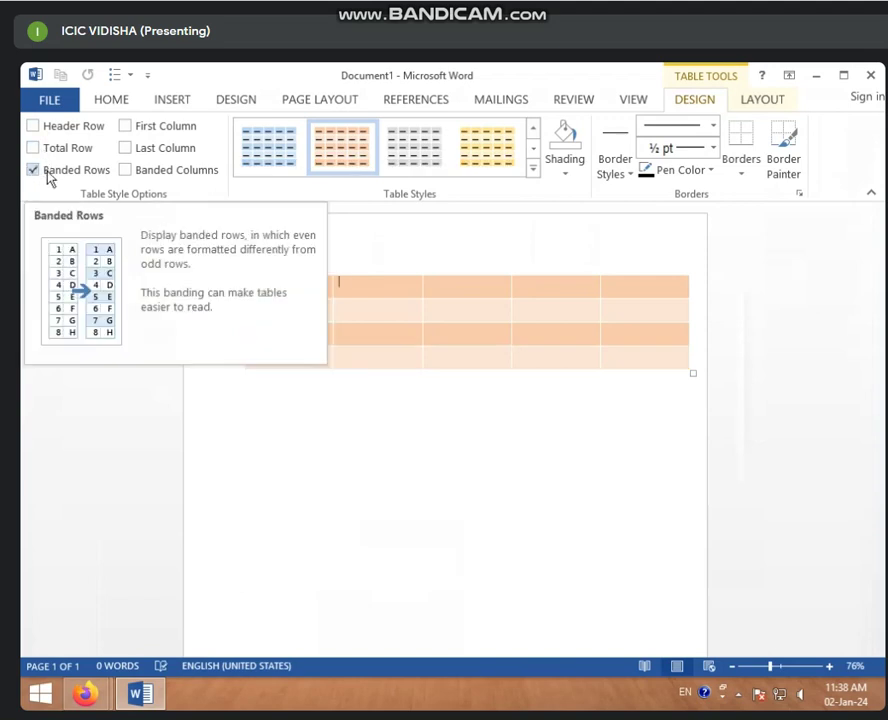
left_click(35, 174)
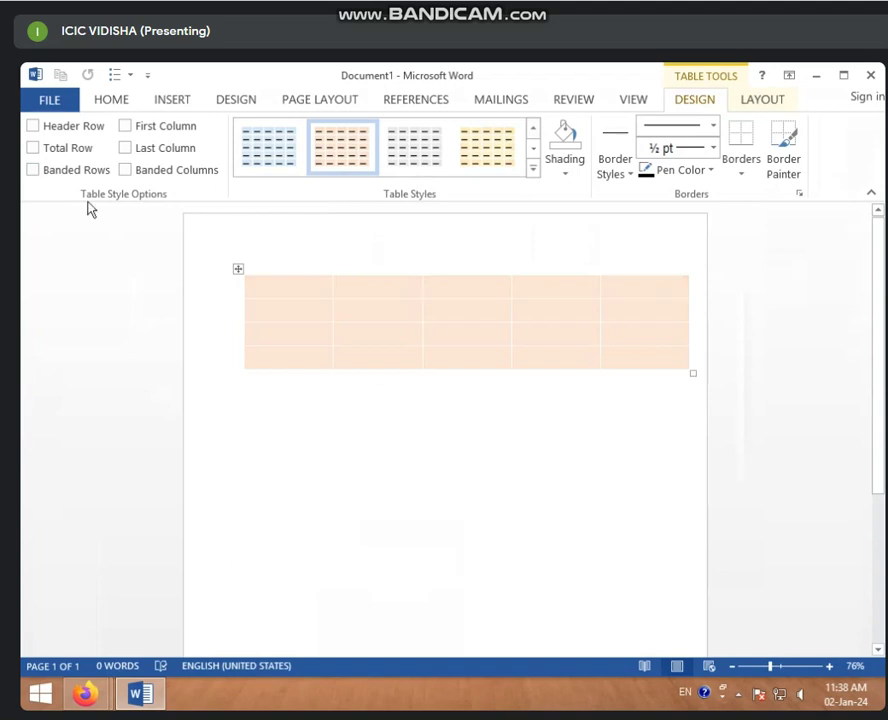
- Toggle Banded Rows and try First Column, Last Column and Banded Columns emphasis
left_click(34, 170)
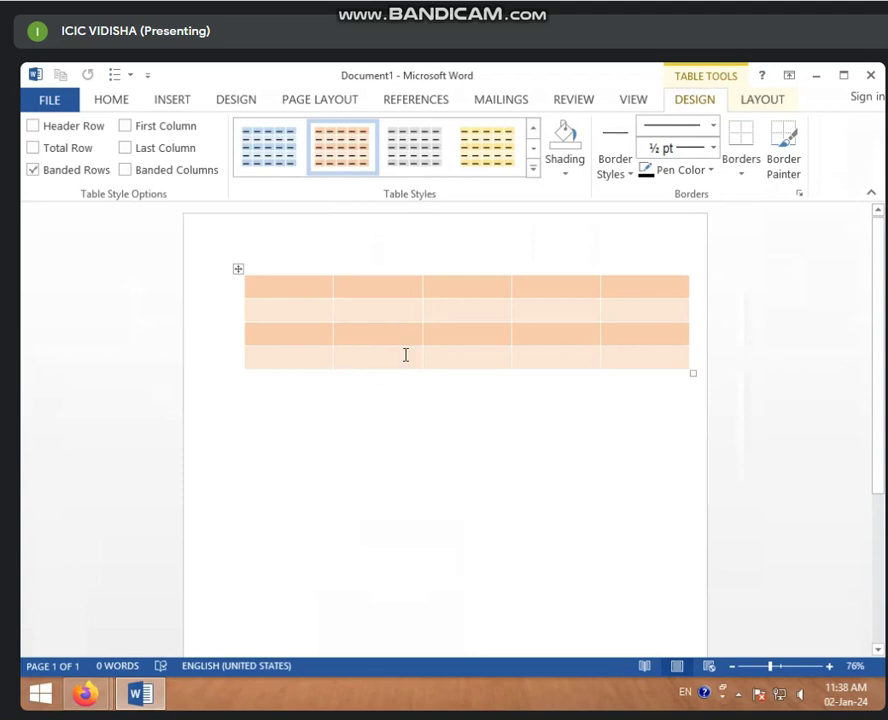
left_click(65, 174)
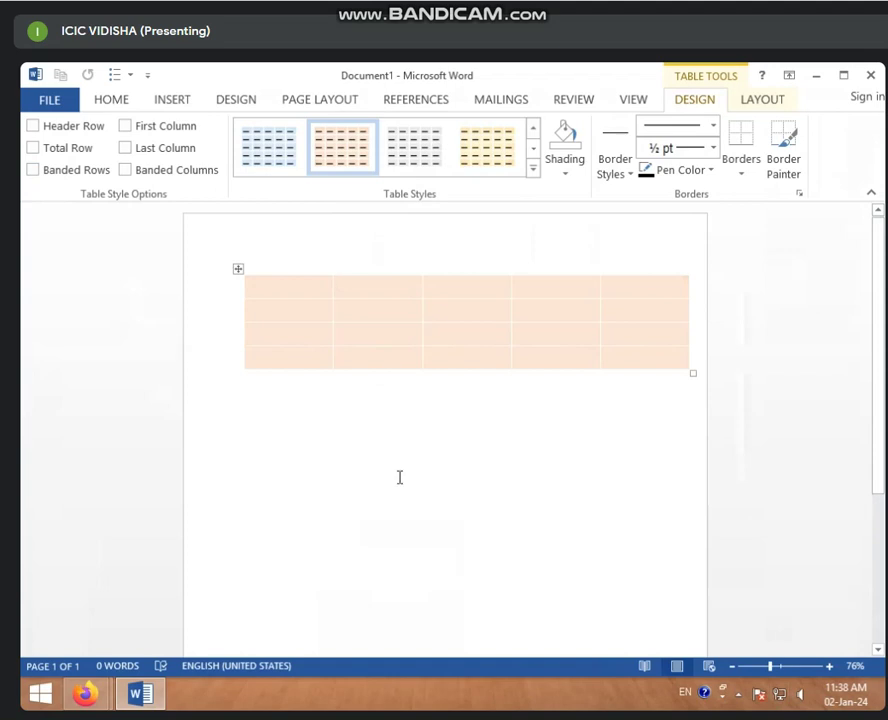
left_click(69, 172)
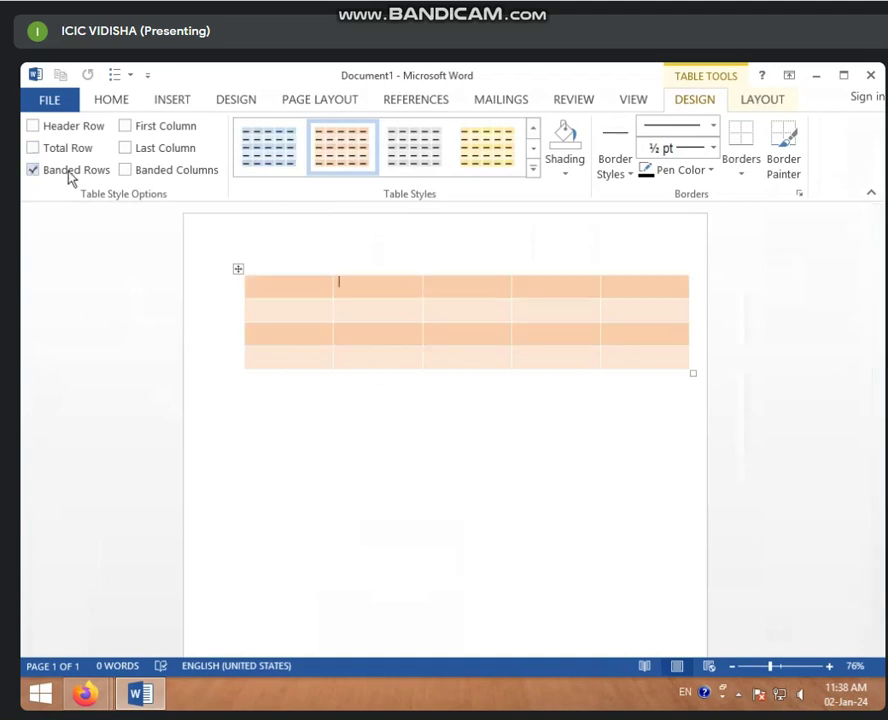
left_click(139, 133)
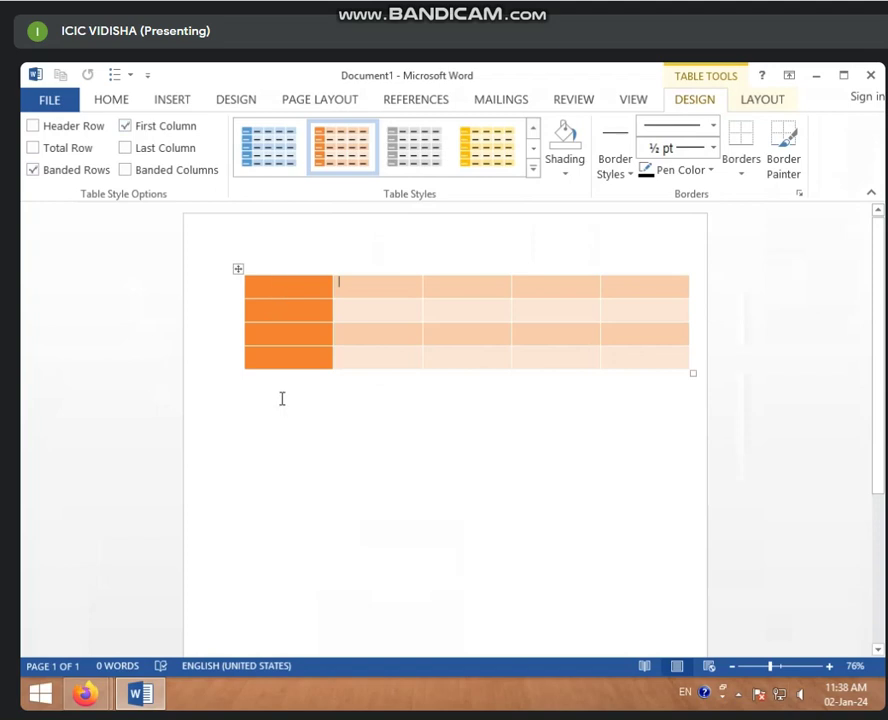
left_click(160, 151)
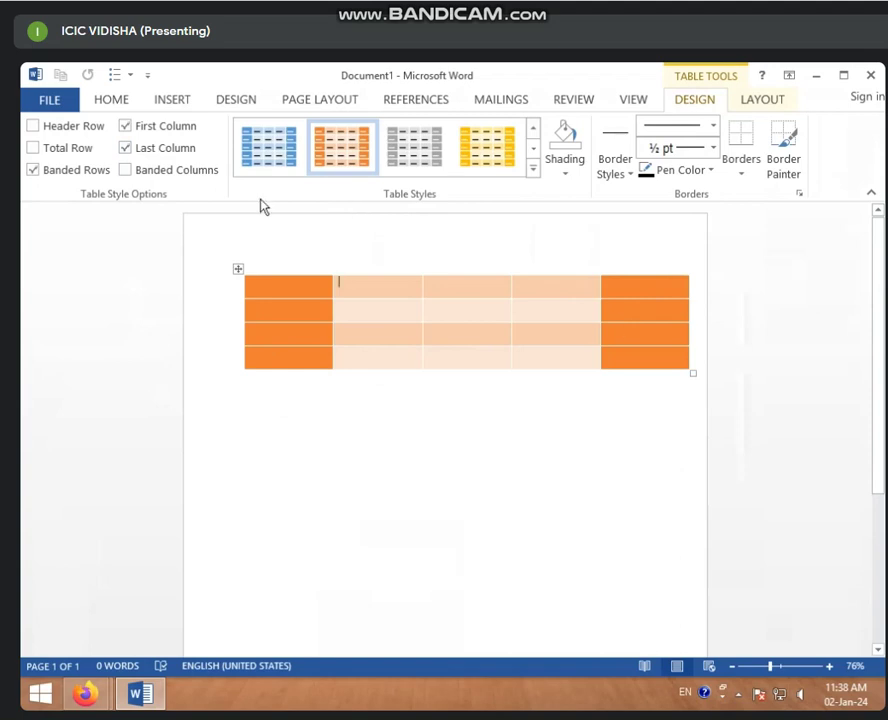
left_click(125, 170)
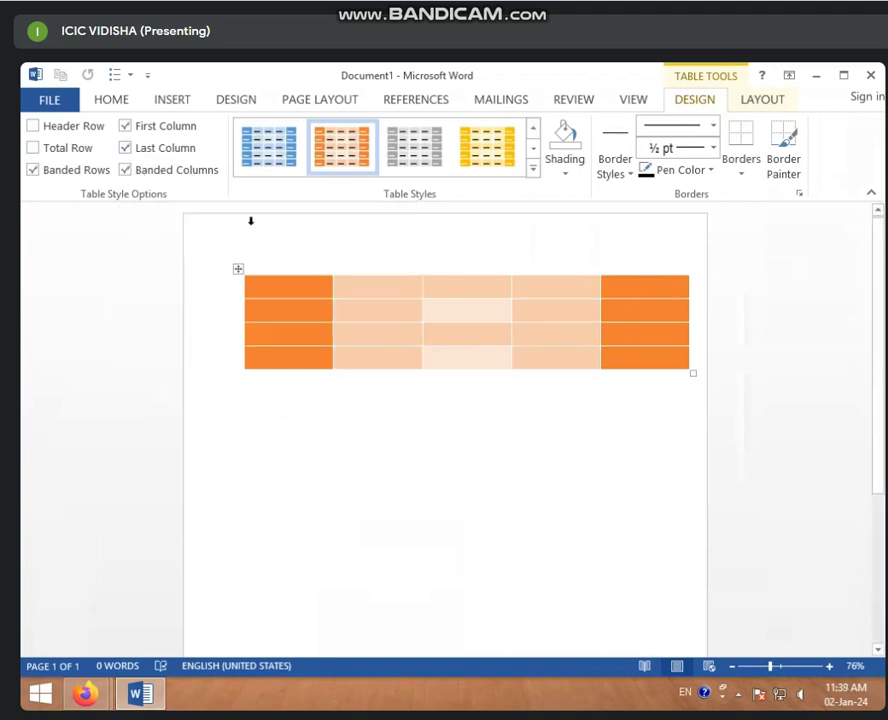
left_click(72, 171)
- Clear First and Last Column, keep Banded Rows and Banded Columns on, and expand the styles gallery
left_click(130, 147)
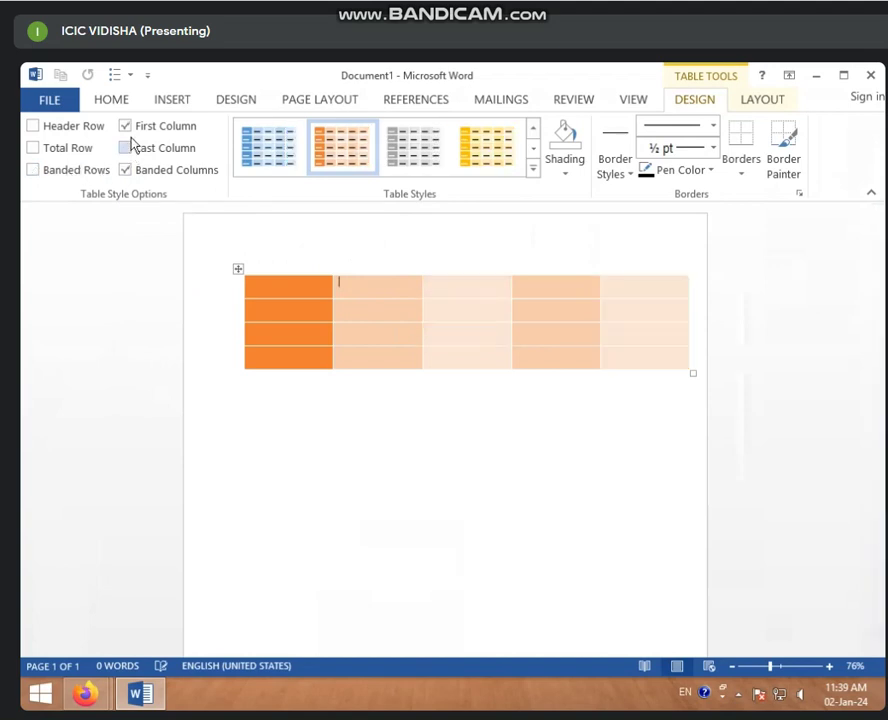
left_click(125, 126)
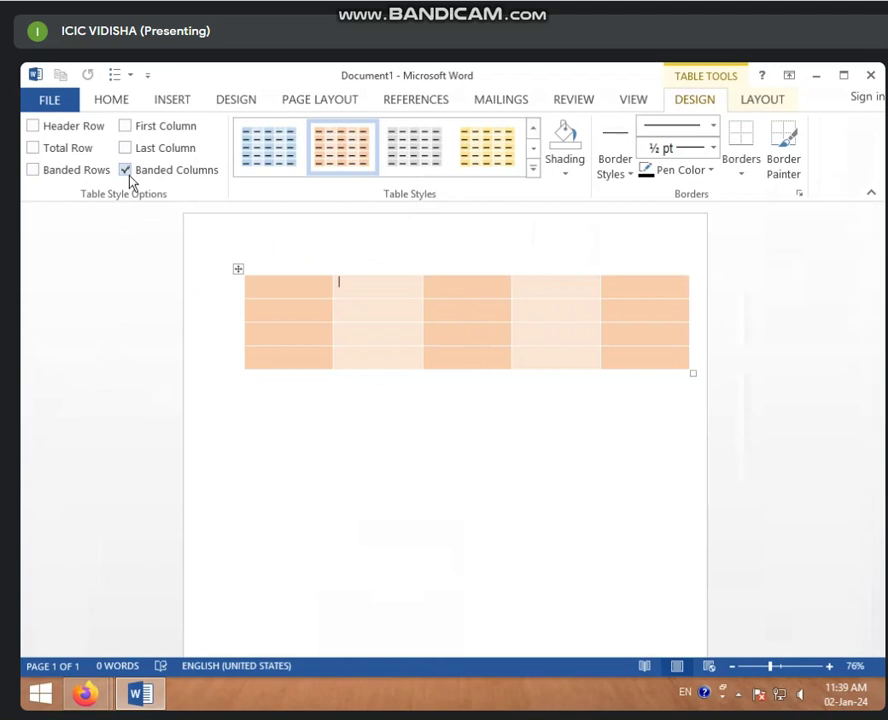
left_click(126, 170)
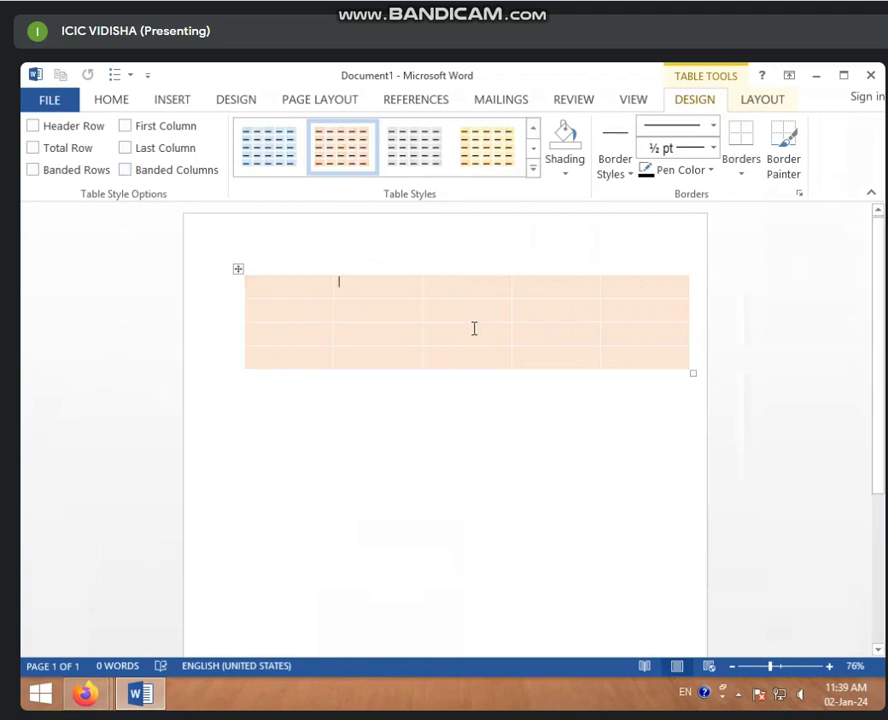
left_click(134, 170)
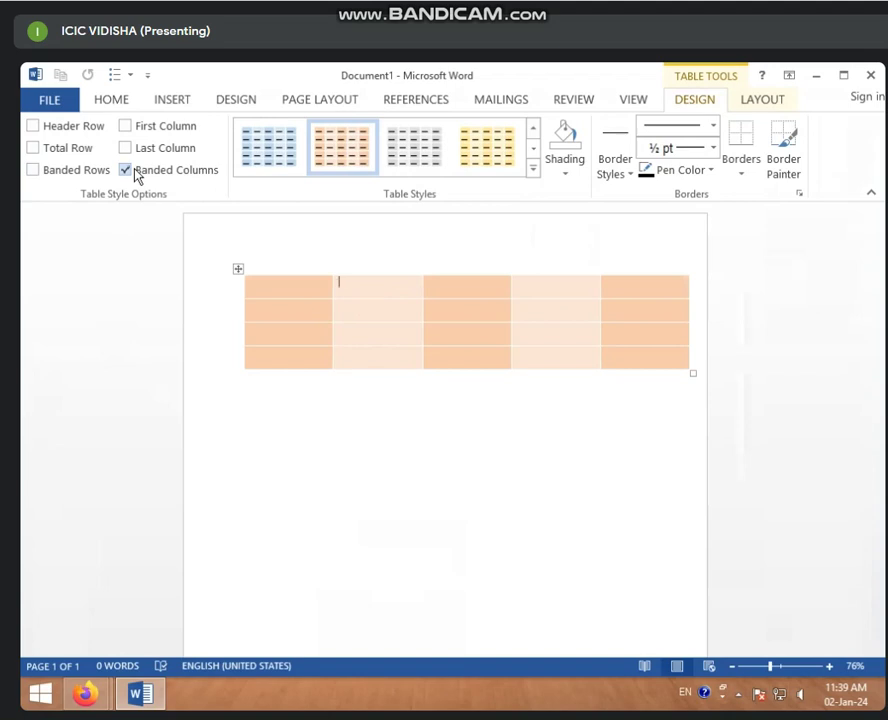
left_click(33, 171)
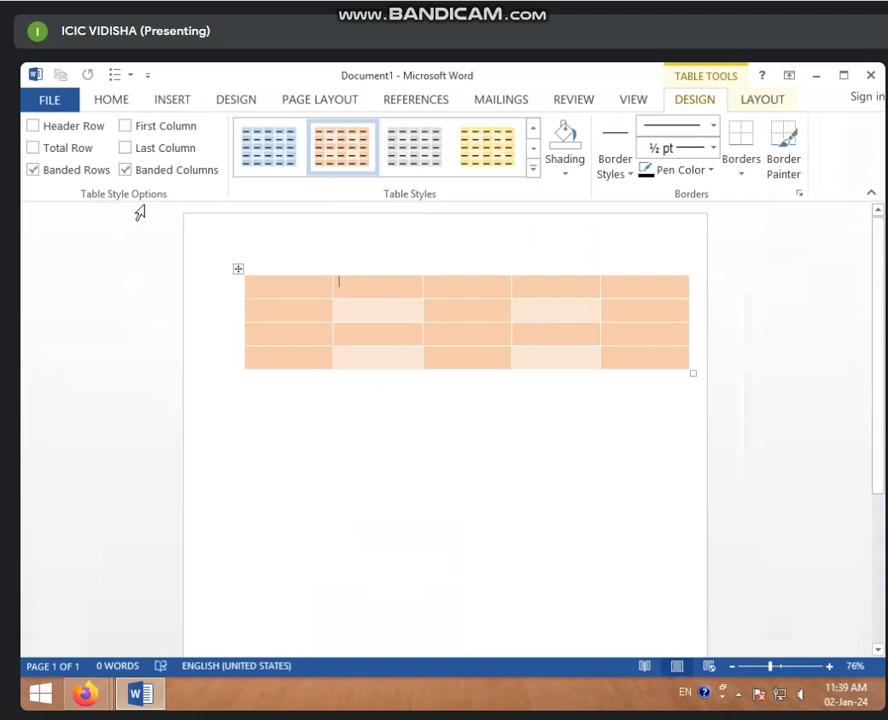
left_click(78, 148)
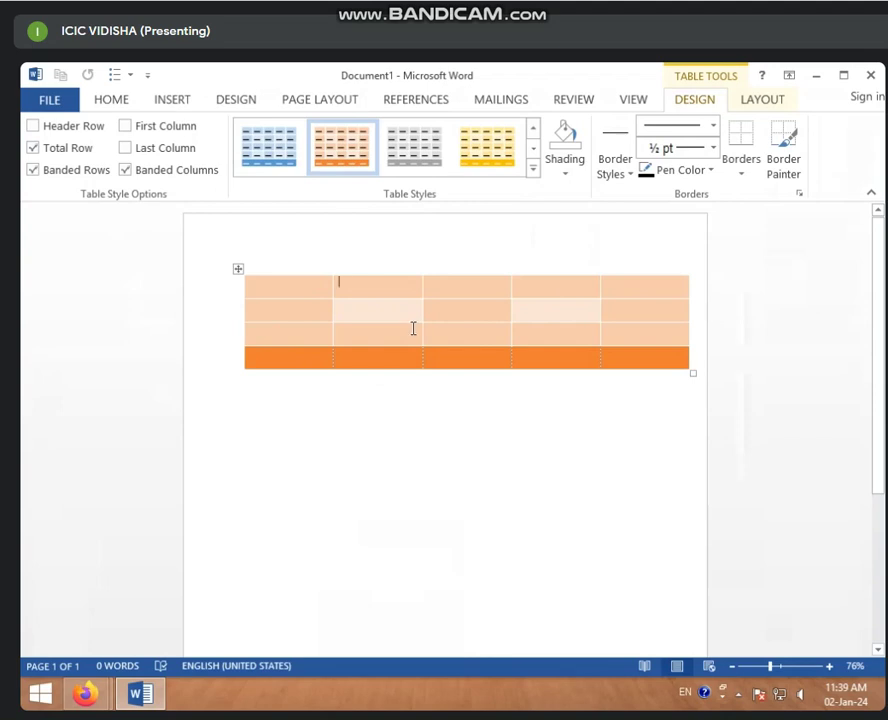
left_click(53, 152)
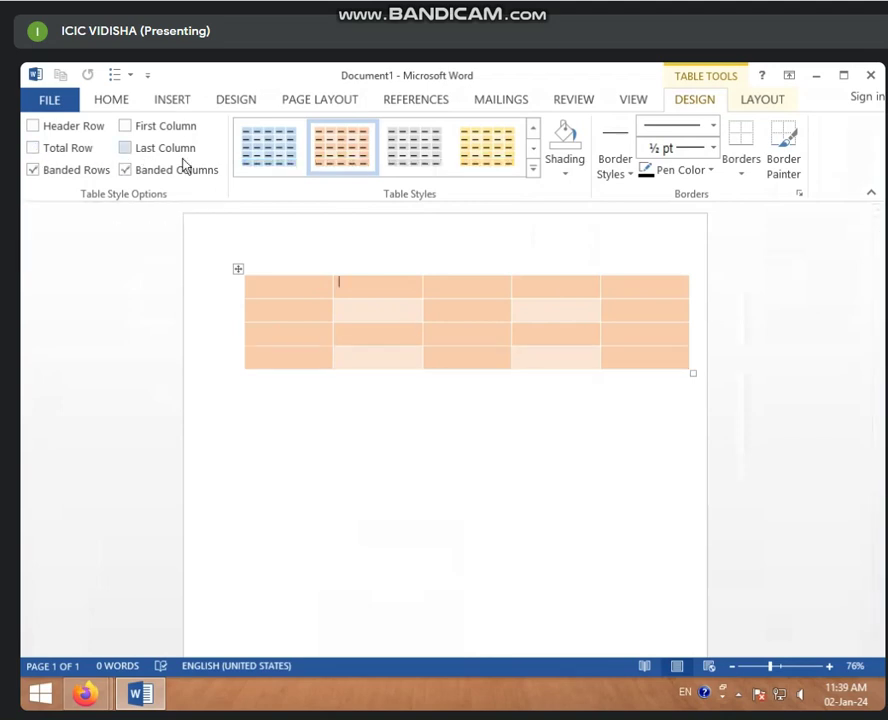
left_click(533, 170)
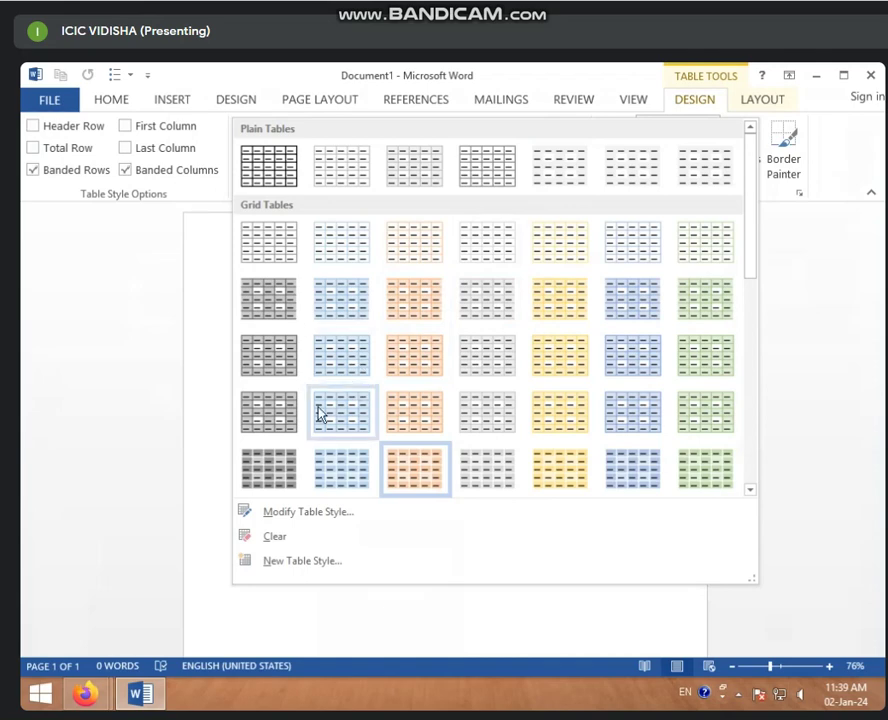
- Apply the Grid Table 5 Dark style and open Modify Table Style for it
left_click(272, 466)
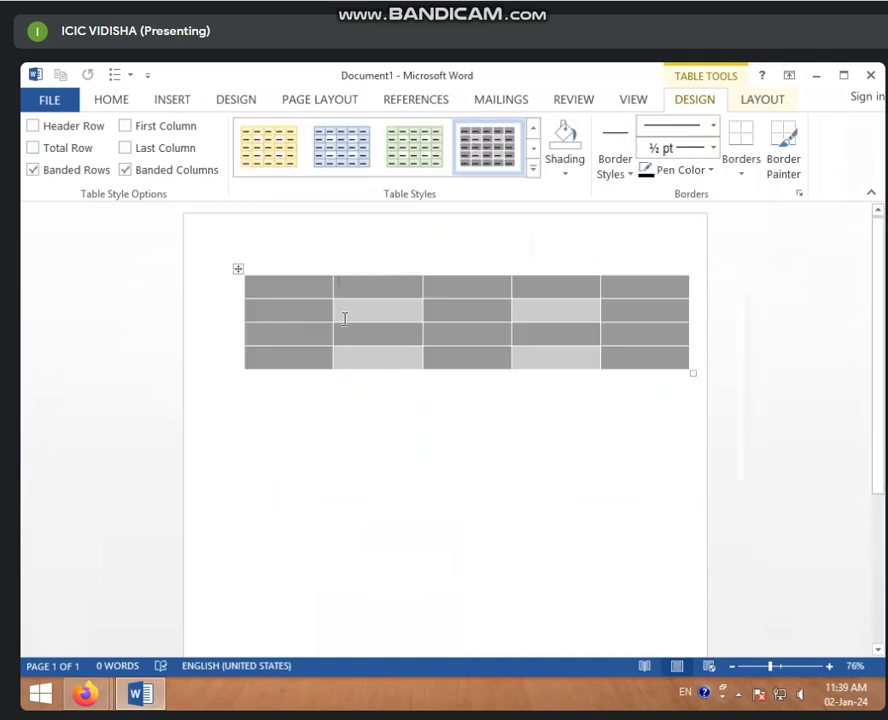
left_click(533, 169)
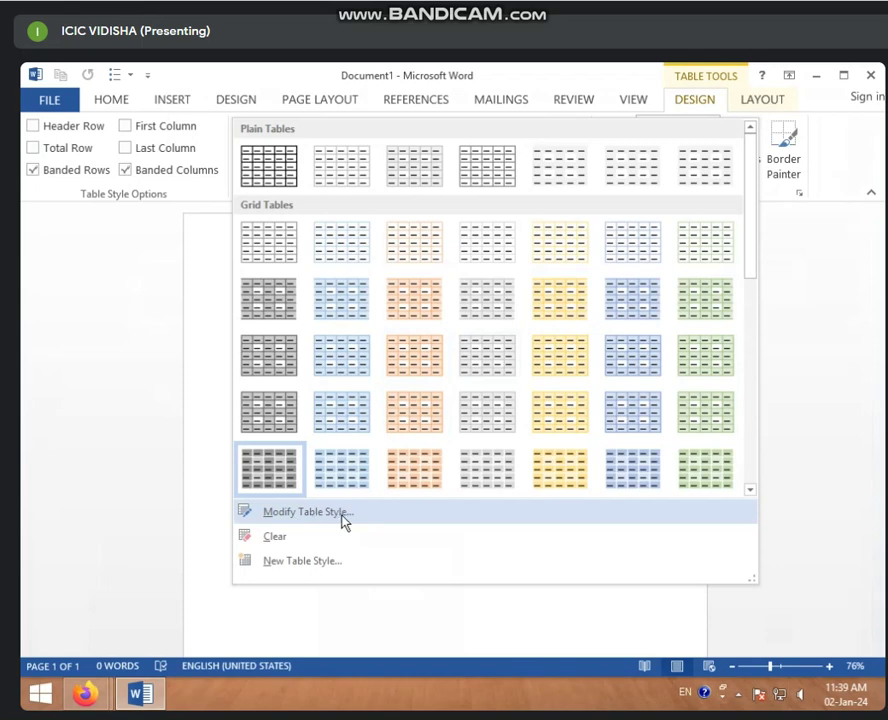
left_click(386, 519)
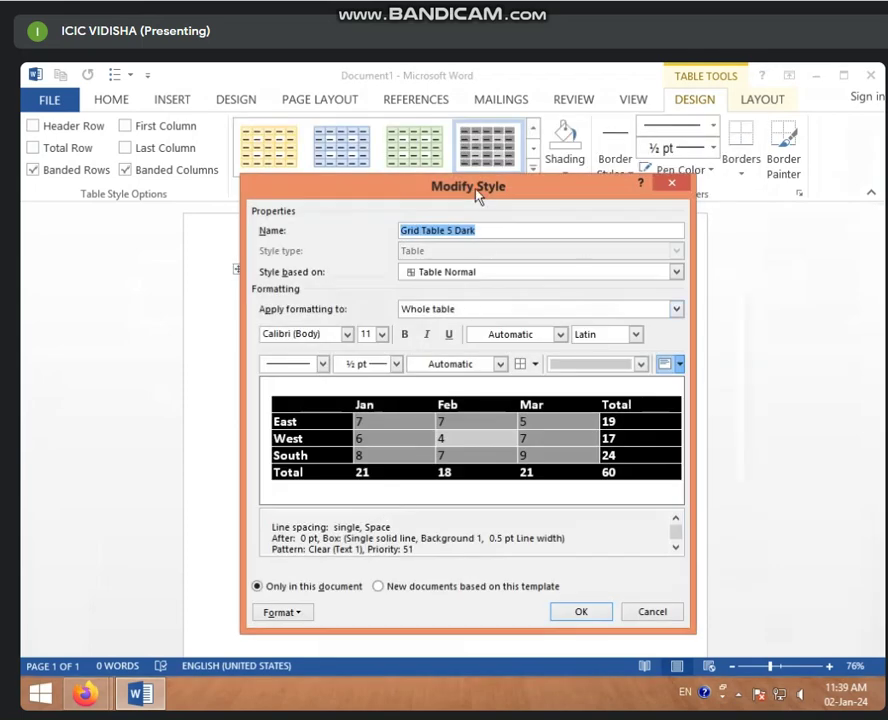
- Try Table Grid 8 as the style's base, then keep Table Normal
left_click_drag(477, 195, 452, 190)
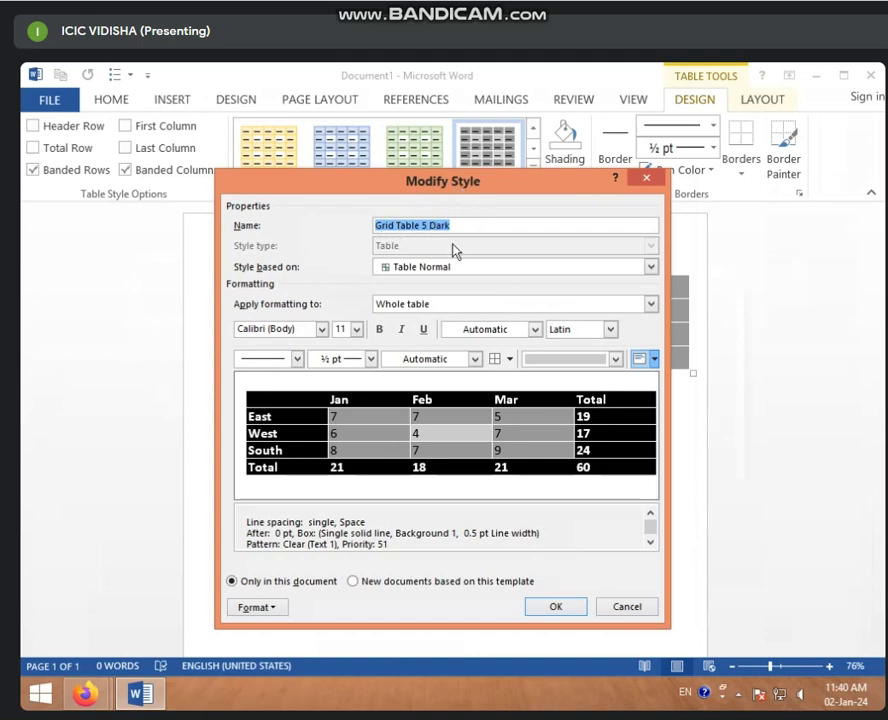
left_click(651, 267)
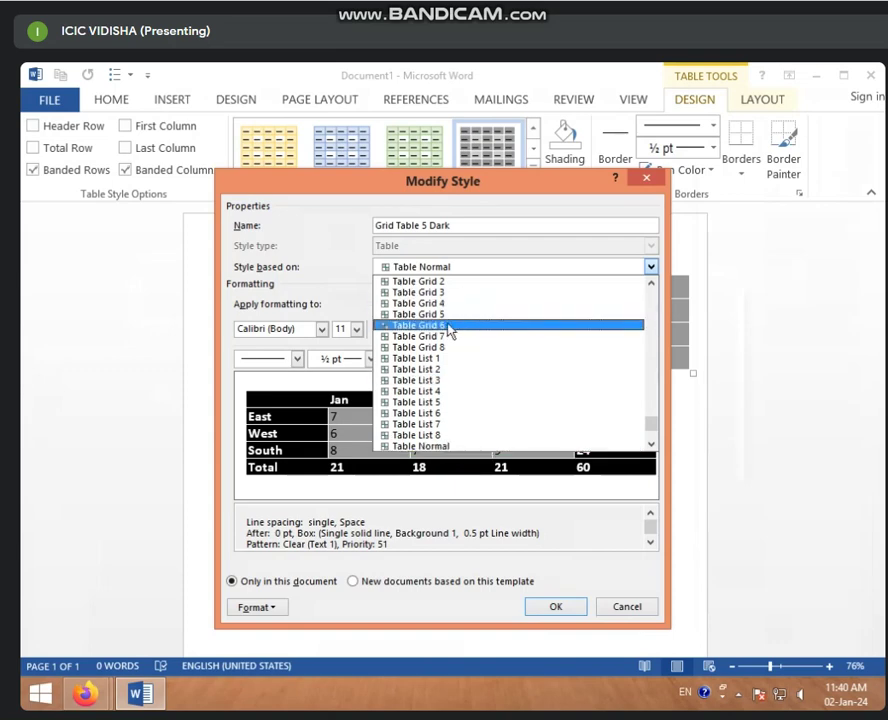
left_click(460, 268)
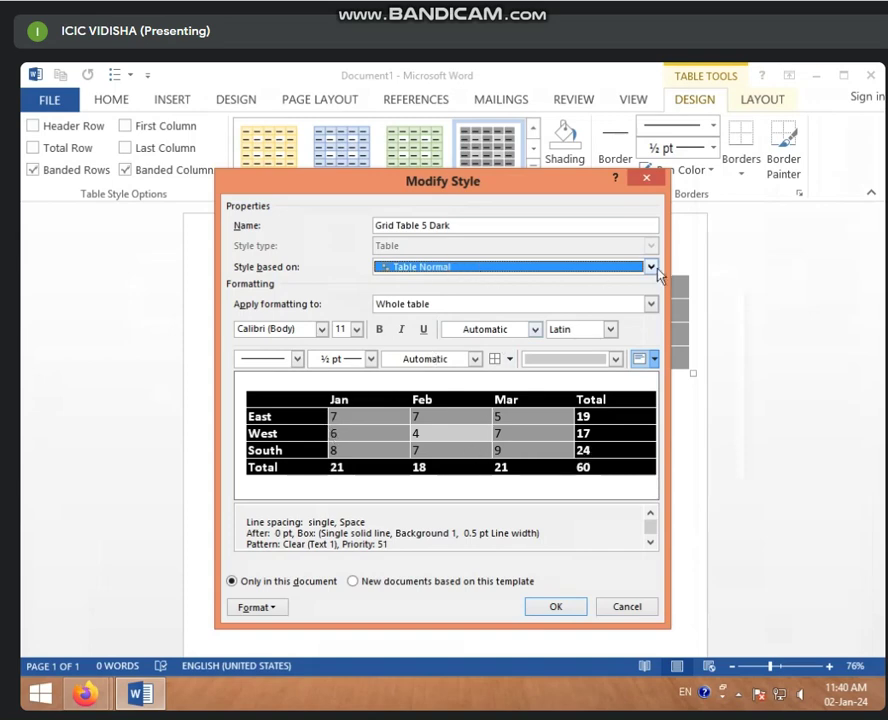
left_click(651, 267)
left_click(470, 349)
left_click(651, 267)
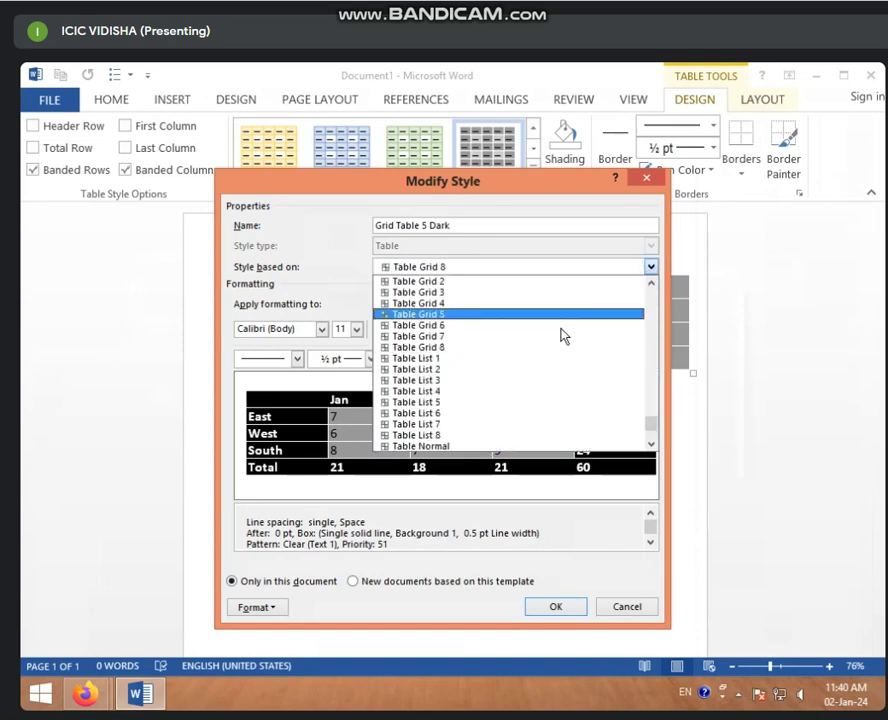
left_click(503, 446)
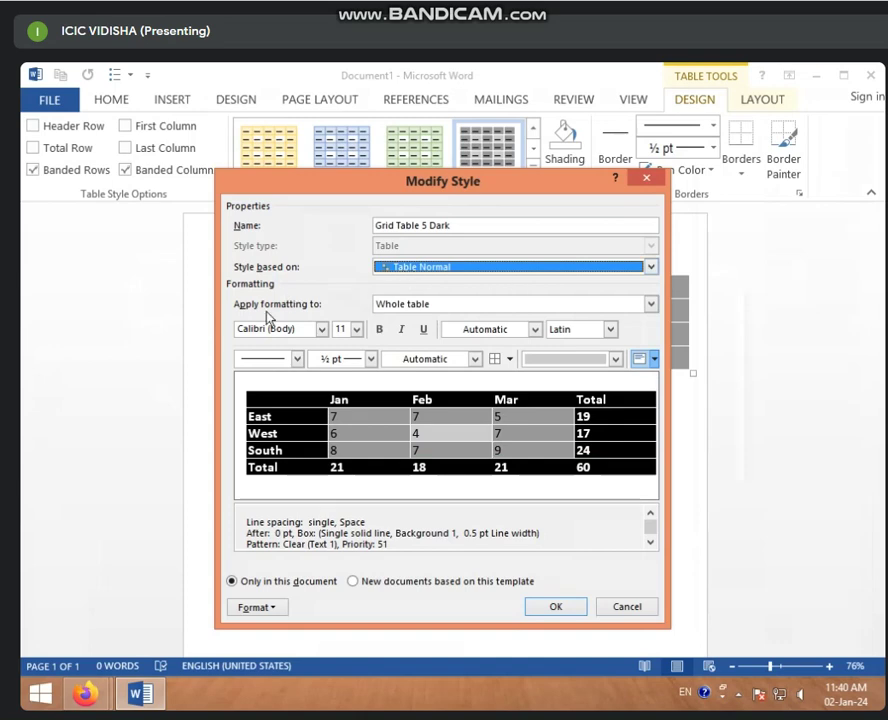
- Set the style's font to Berlin Sans FB, 12 pt, in orange Accent 2
left_click(321, 330)
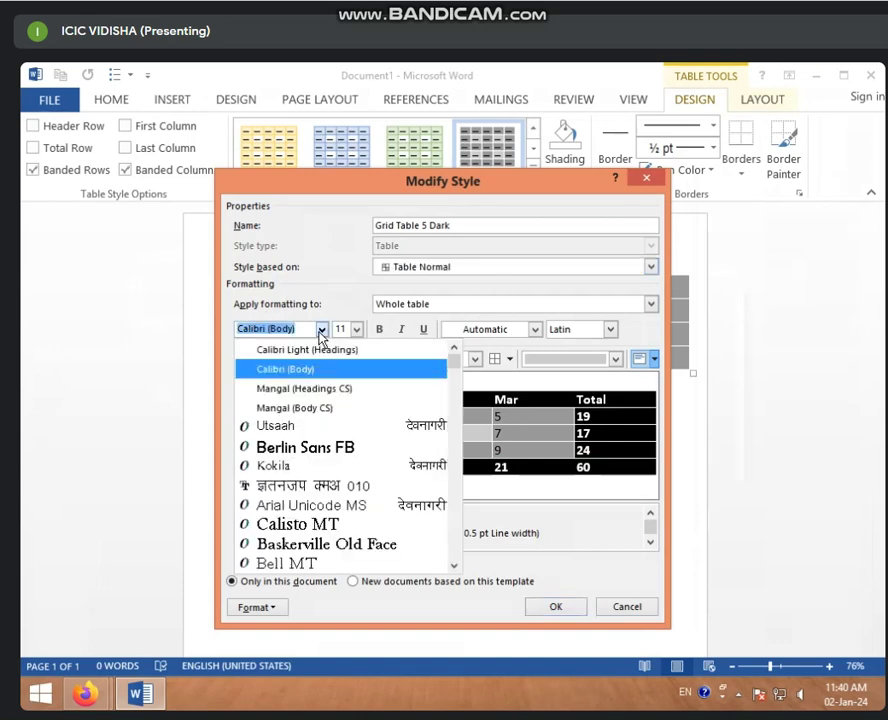
left_click(304, 447)
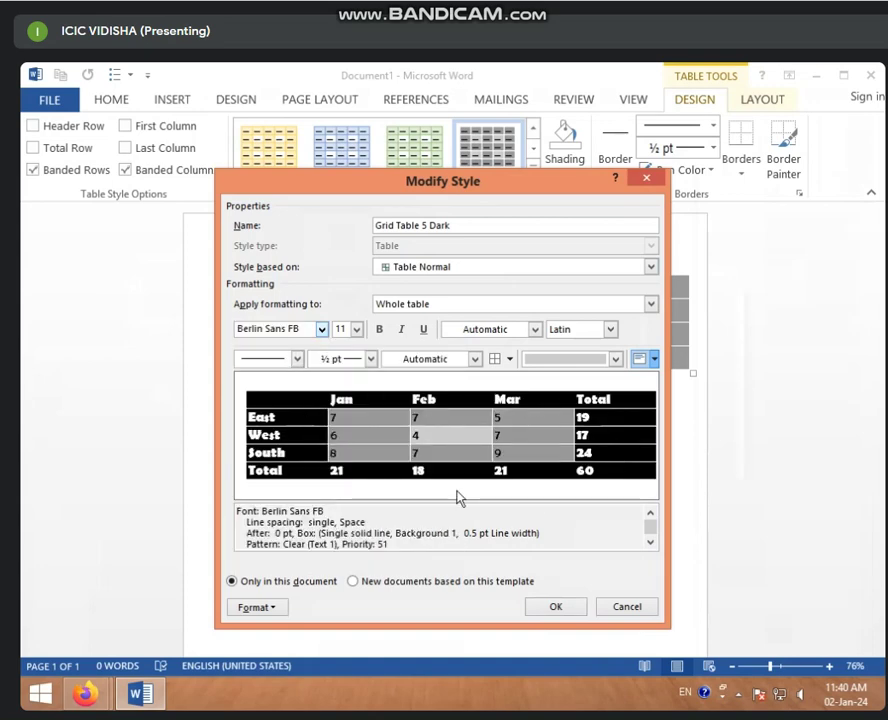
left_click(356, 330)
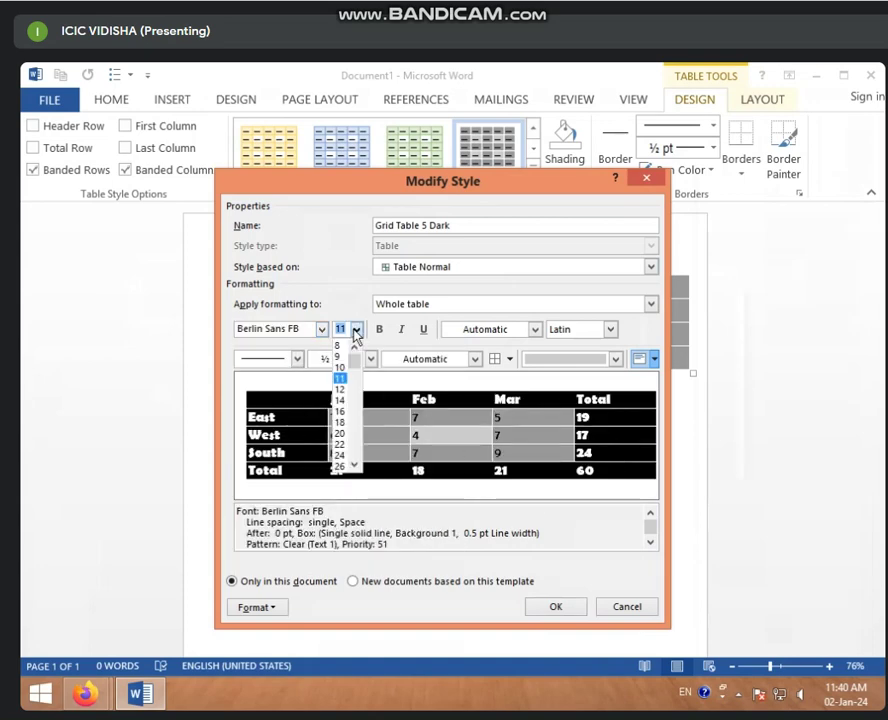
left_click(342, 389)
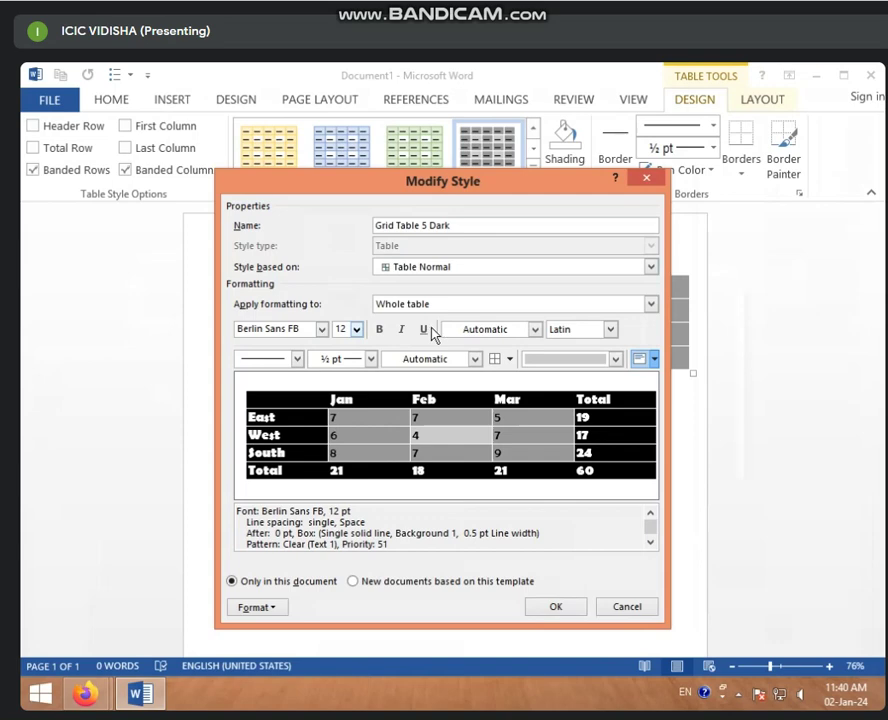
left_click(535, 330)
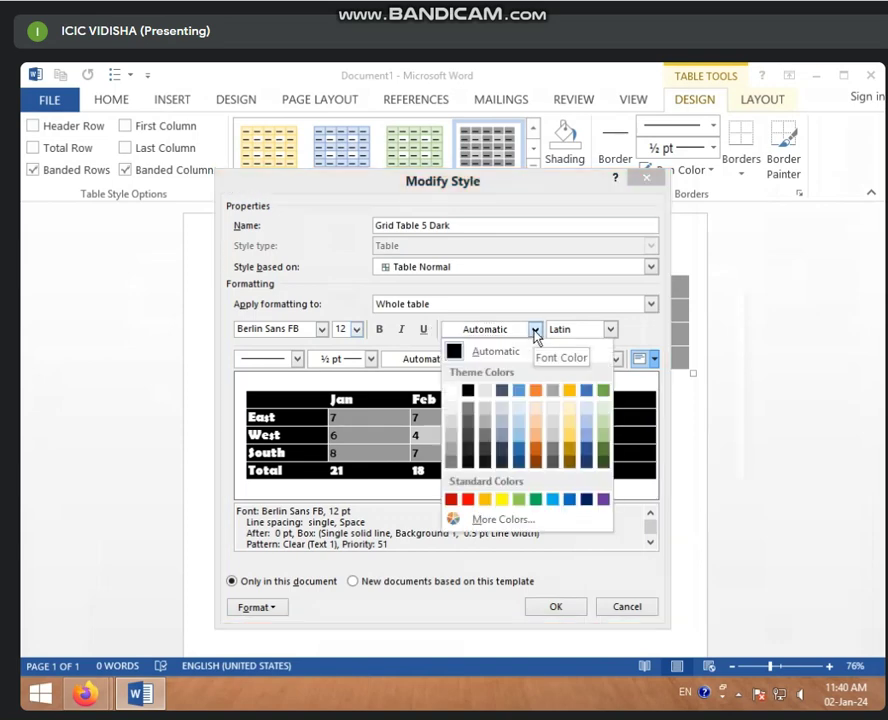
left_click(487, 410)
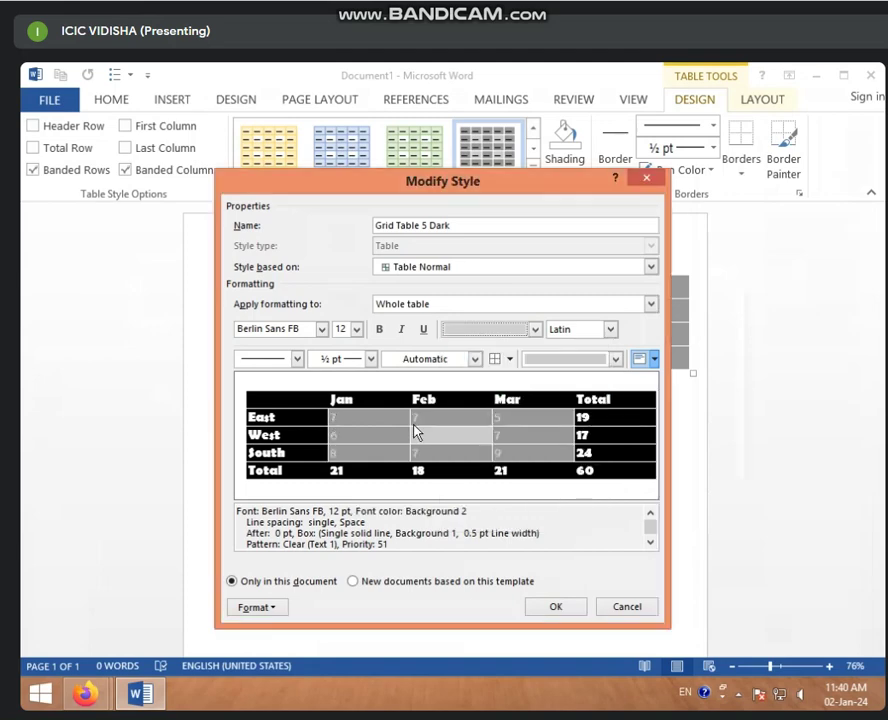
left_click(537, 331)
left_click(545, 390)
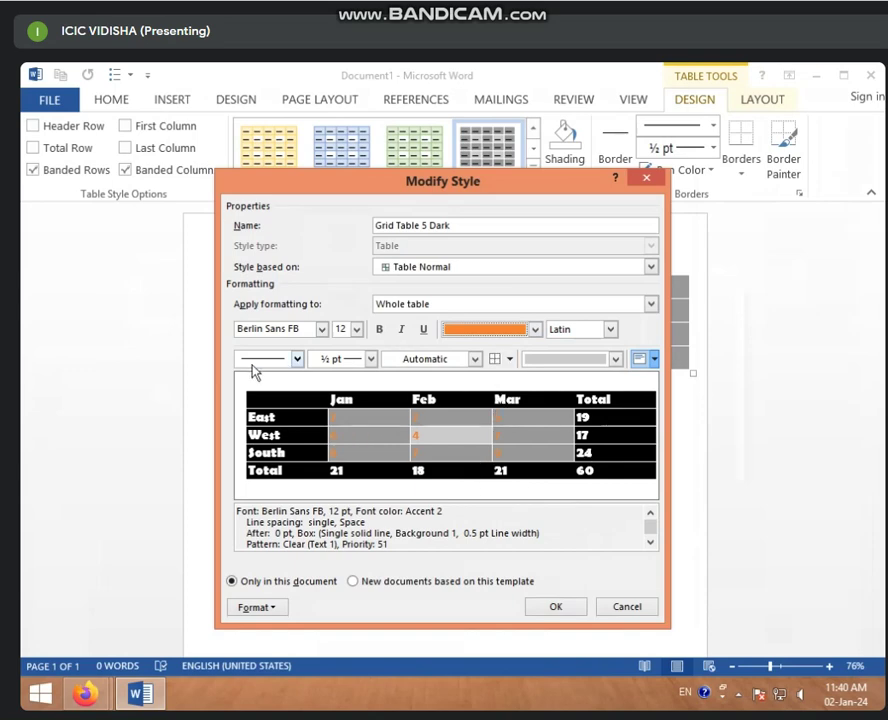
- Change the style's border line to a large-gap dashed line
left_click(297, 359)
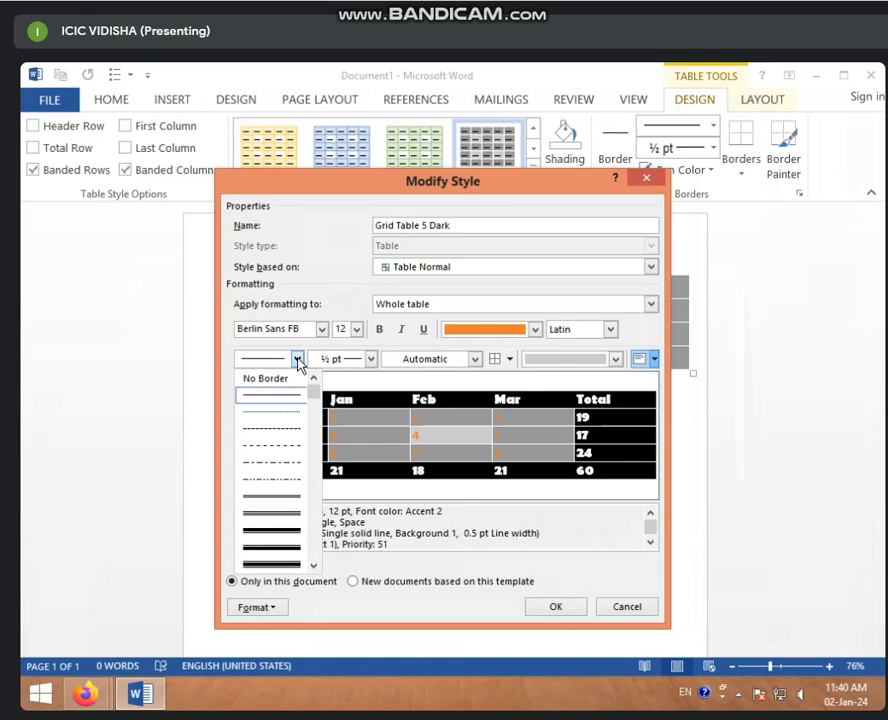
left_click(297, 360)
left_click(297, 359)
left_click(287, 430)
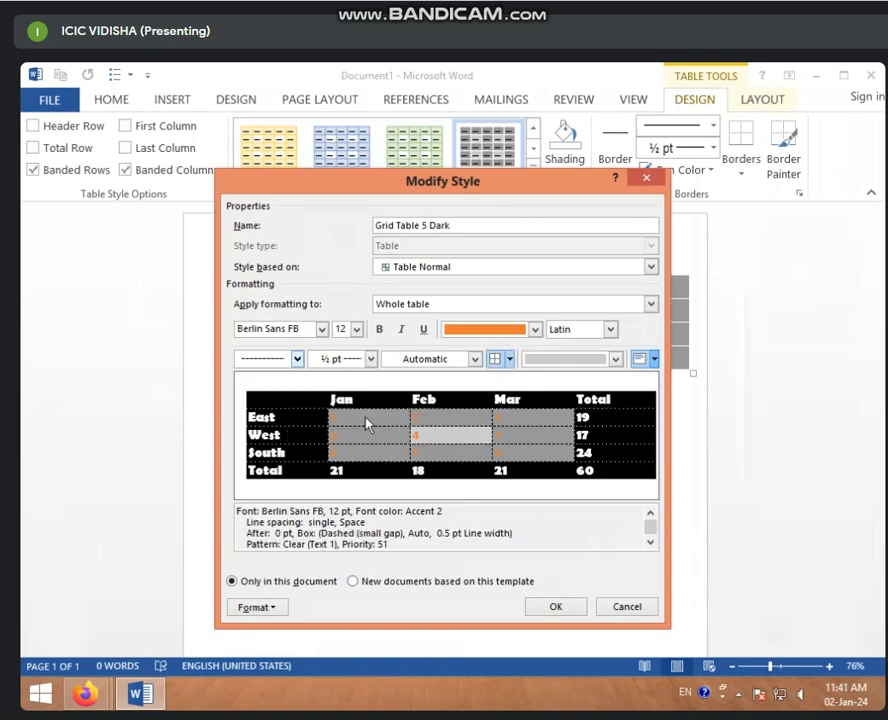
left_click(296, 359)
left_click(287, 446)
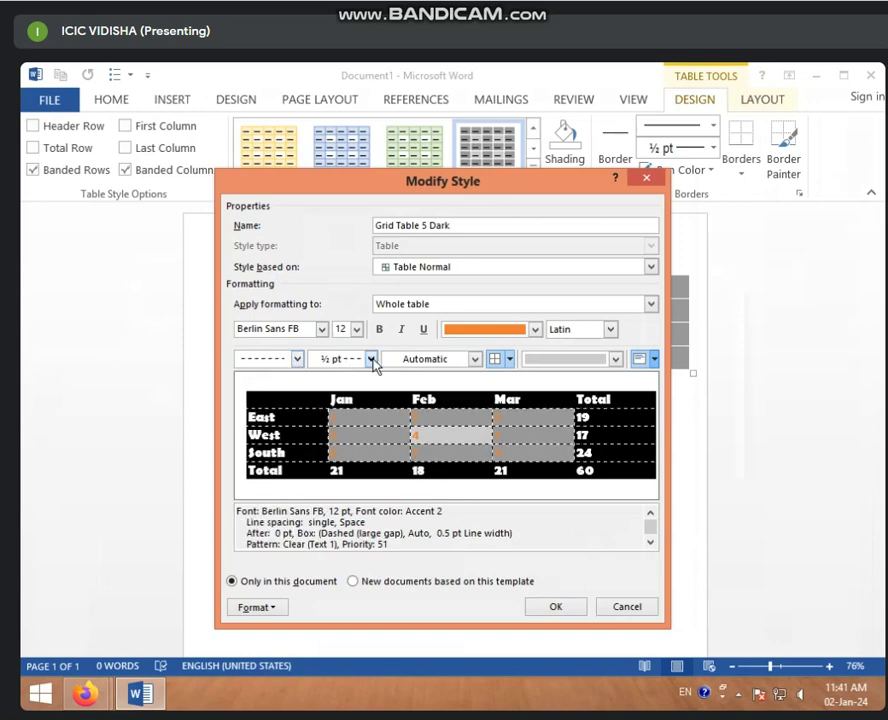
- Try border weights of 1, 2¼, ¼ and 4½ pt, settling on 1½ pt
left_click(372, 360)
left_click(365, 430)
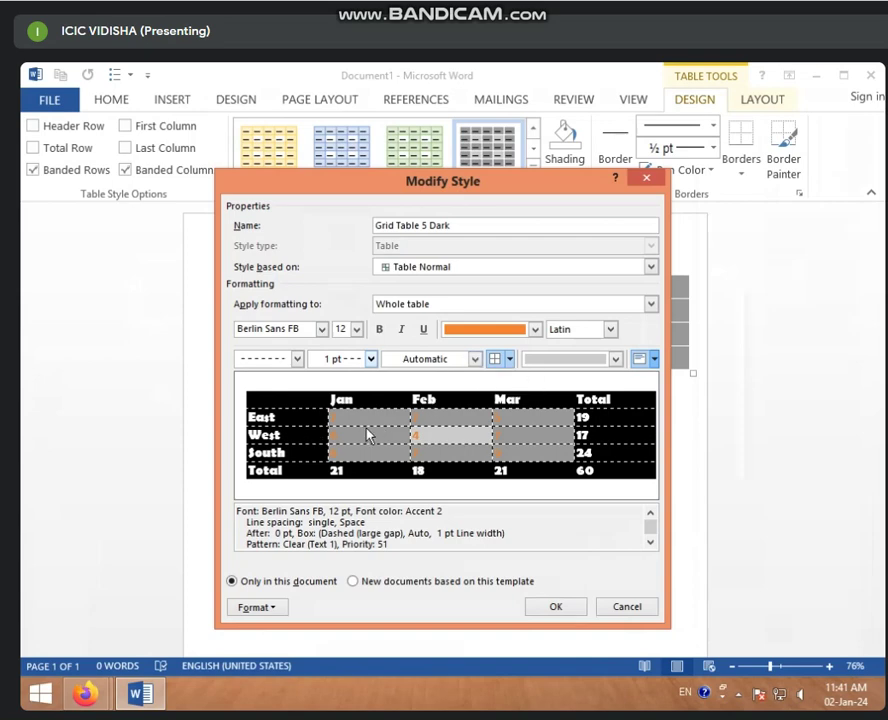
left_click(370, 359)
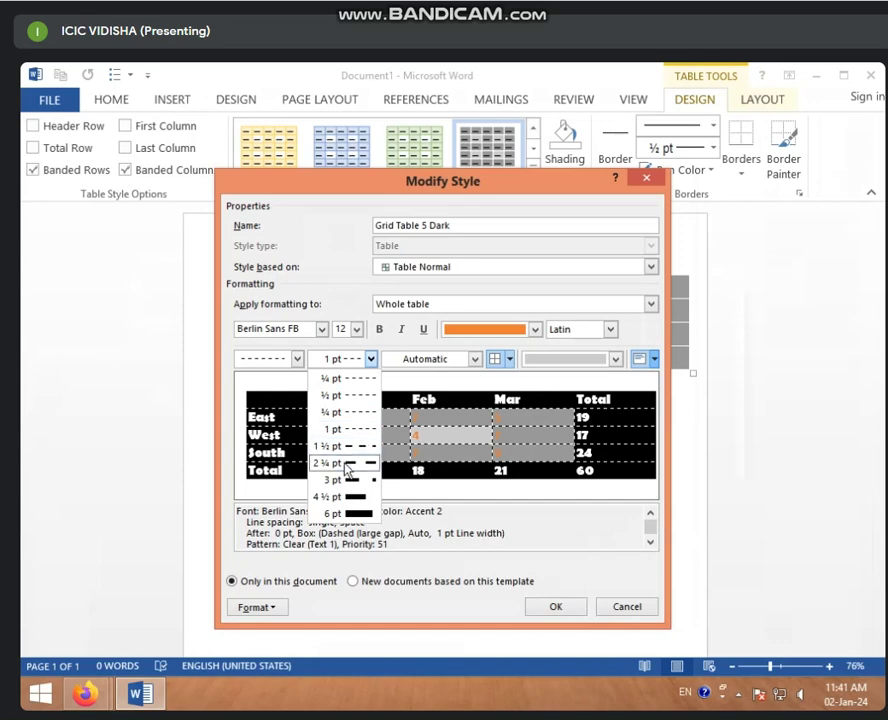
left_click(347, 464)
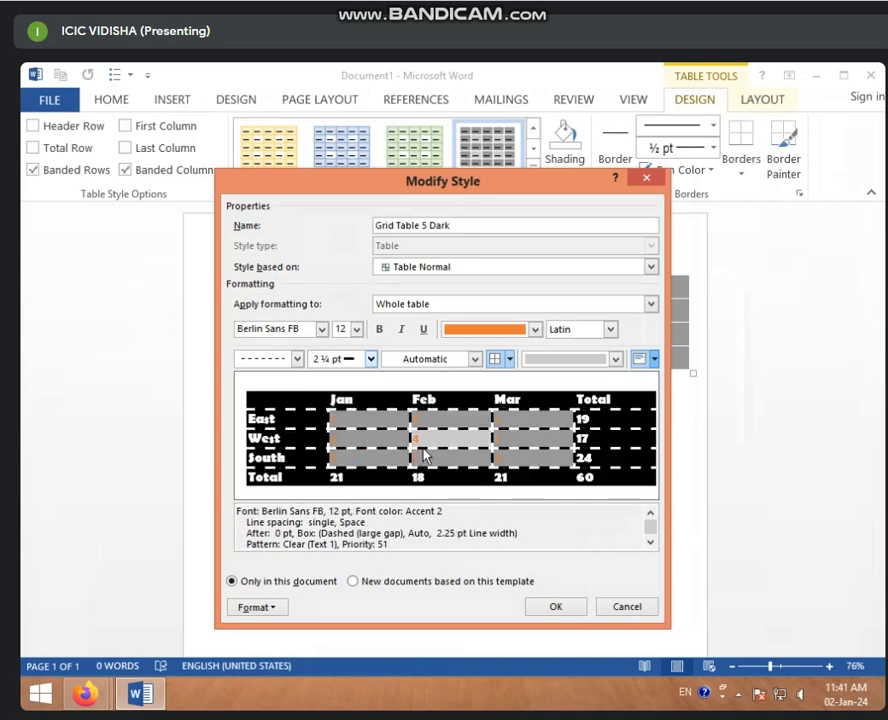
left_click(370, 359)
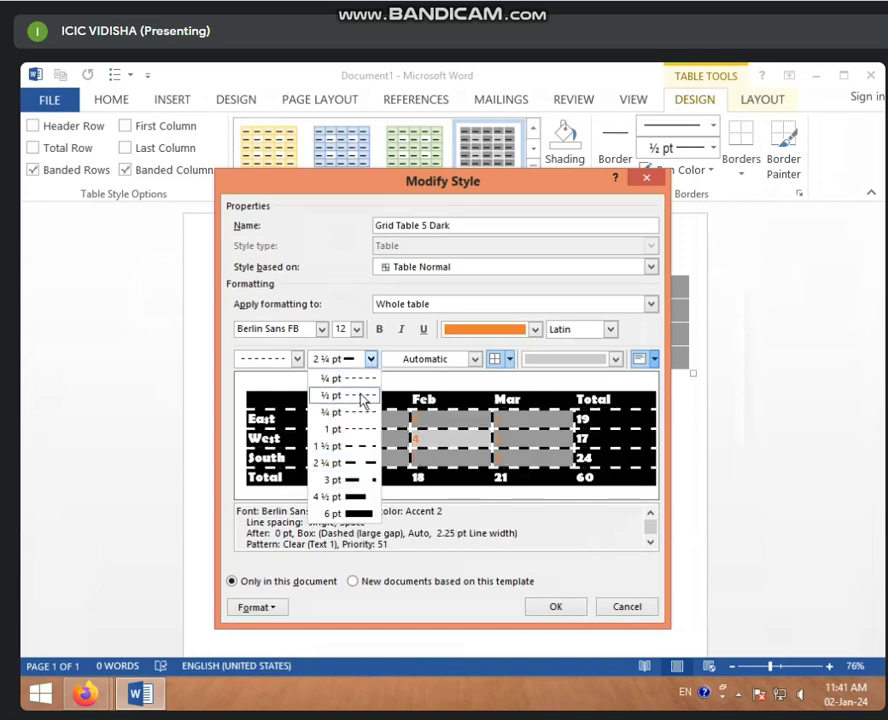
left_click(347, 380)
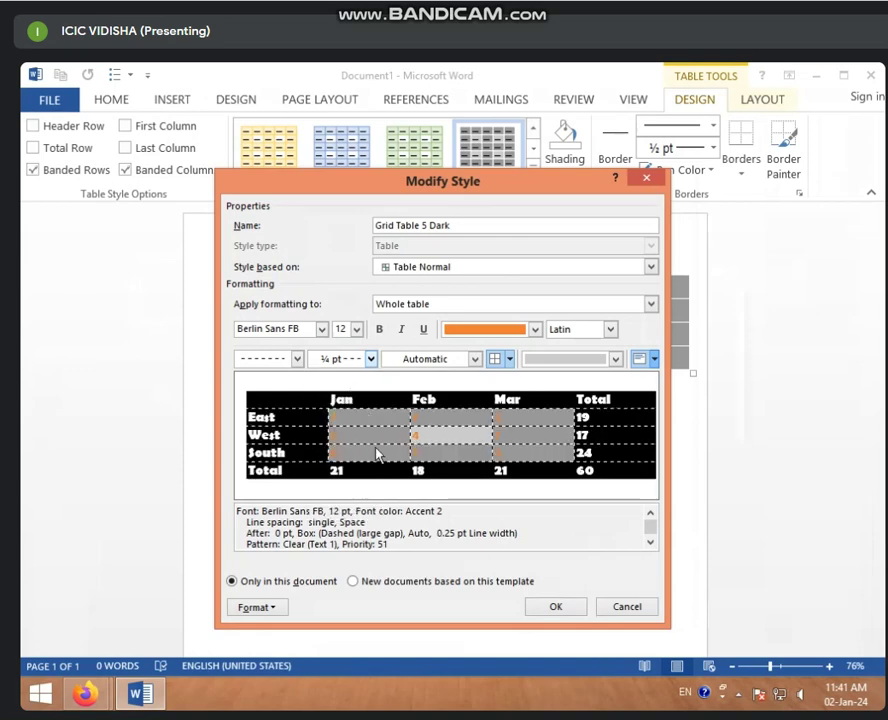
left_click(371, 359)
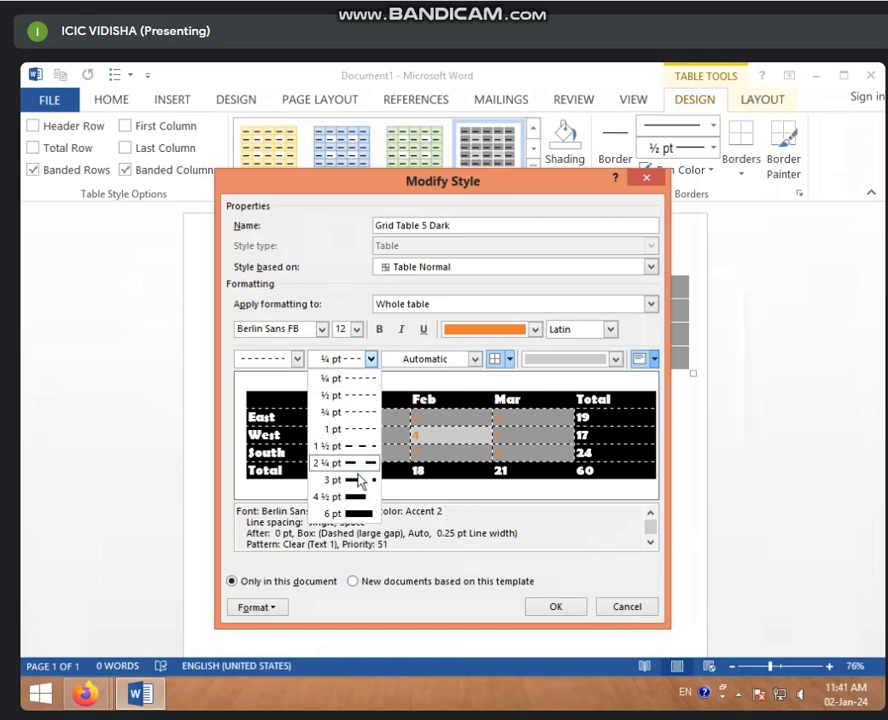
left_click(358, 497)
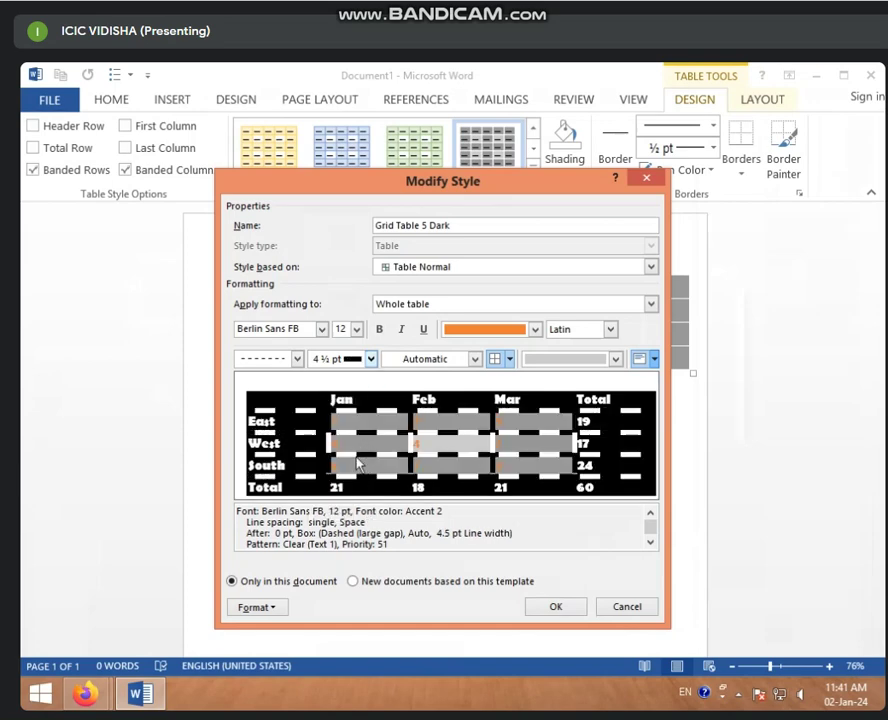
left_click(371, 360)
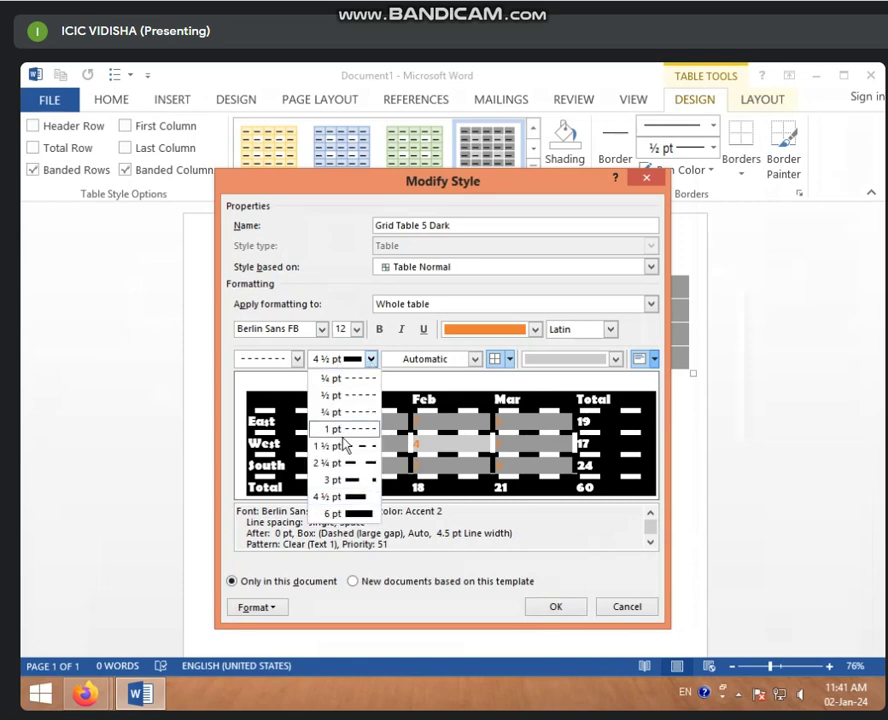
left_click(345, 446)
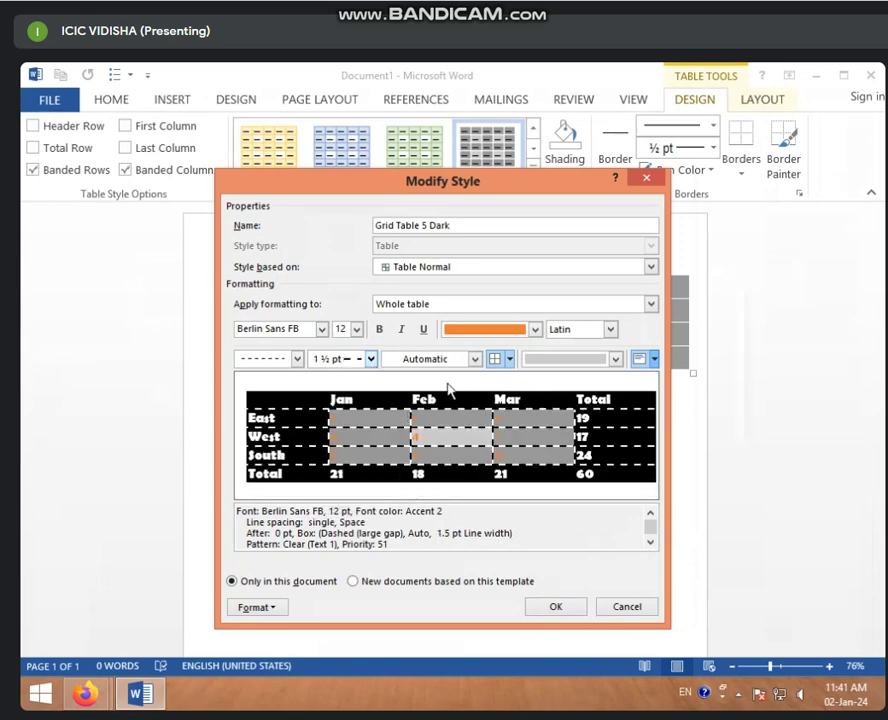
left_click(475, 359)
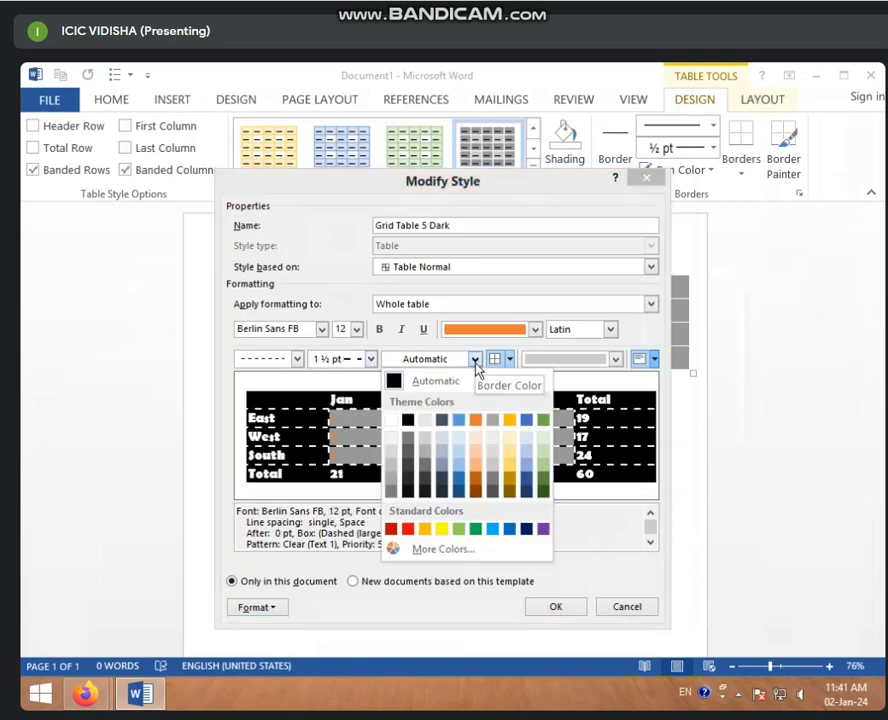
- Color the dashed borders blue Accent 1 and apply them as All Borders on every cell
left_click(460, 424)
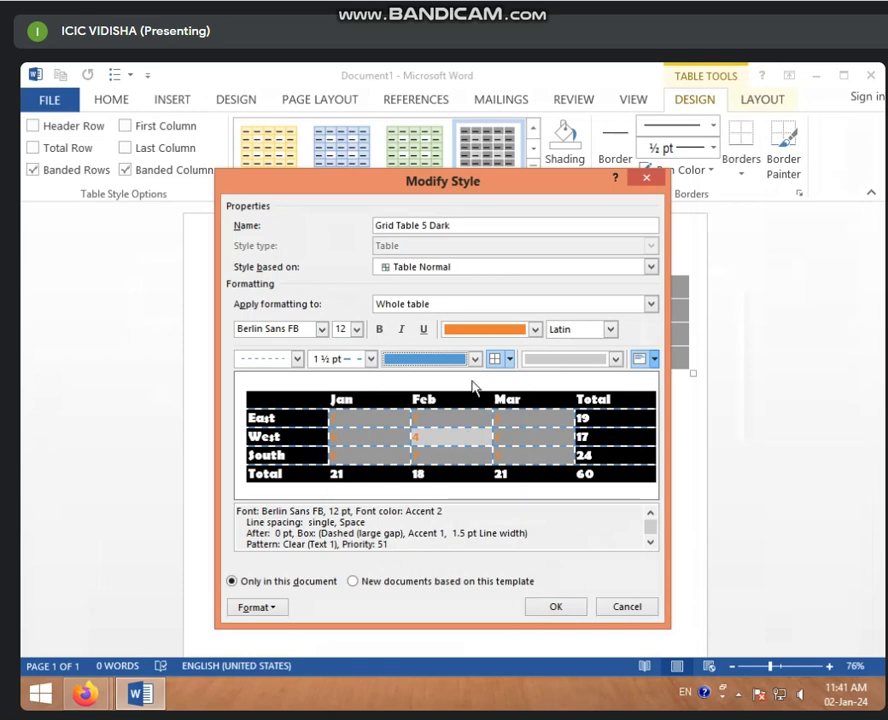
left_click(509, 359)
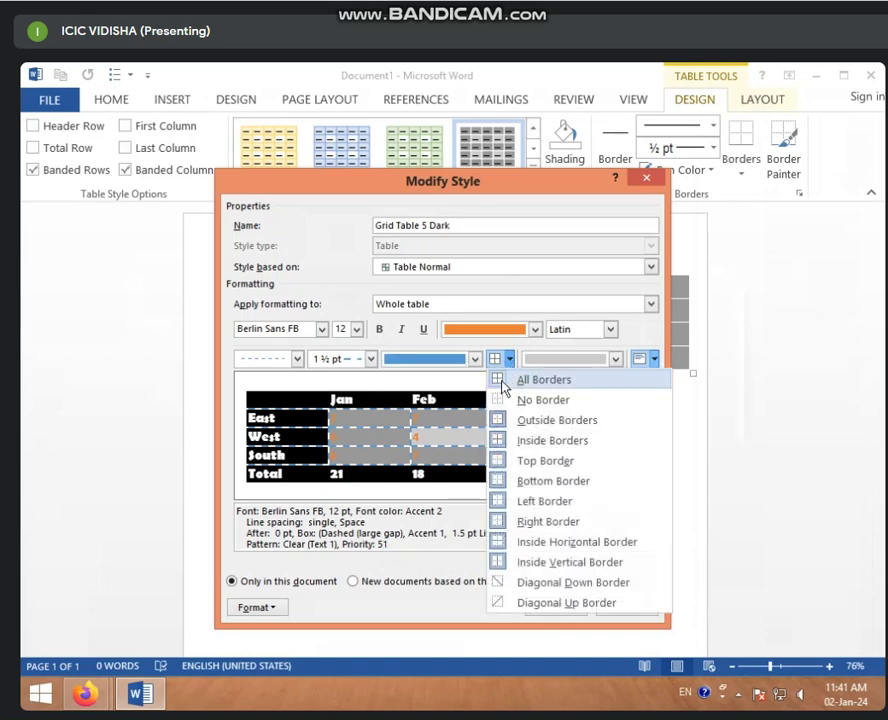
left_click(534, 462)
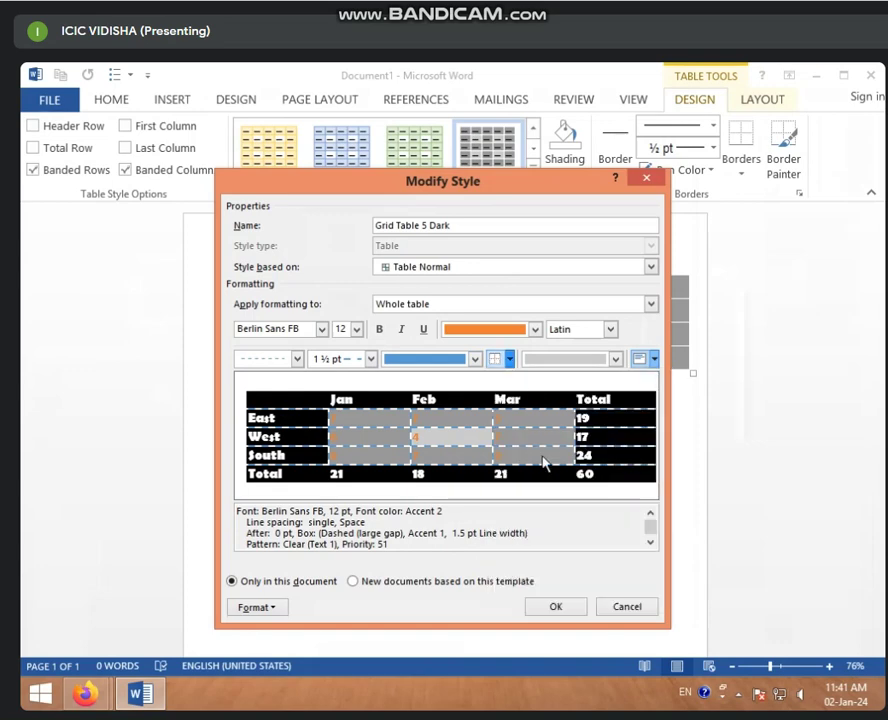
left_click(510, 358)
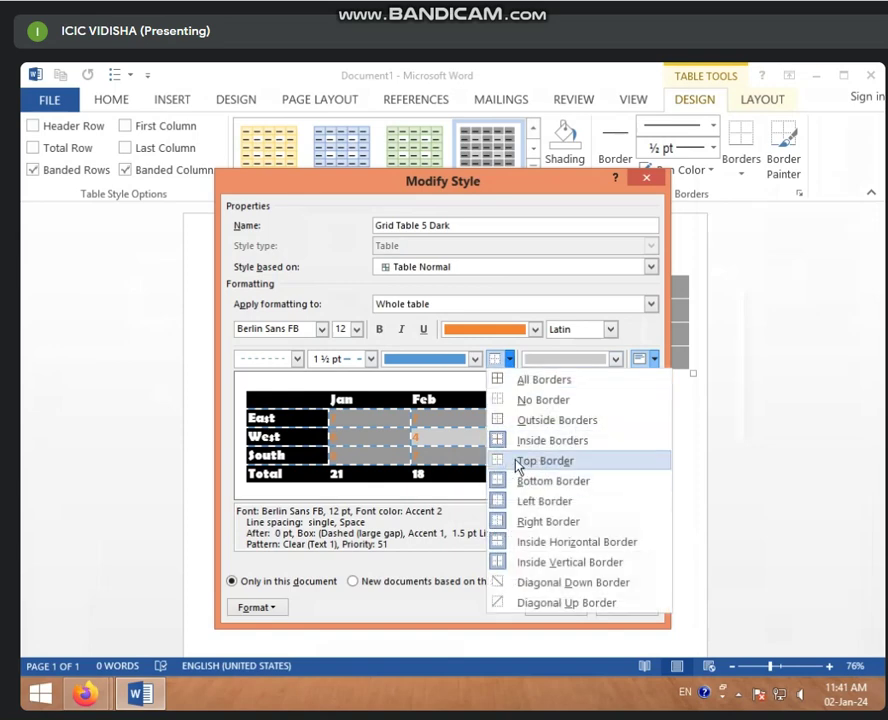
left_click(538, 385)
left_click(510, 358)
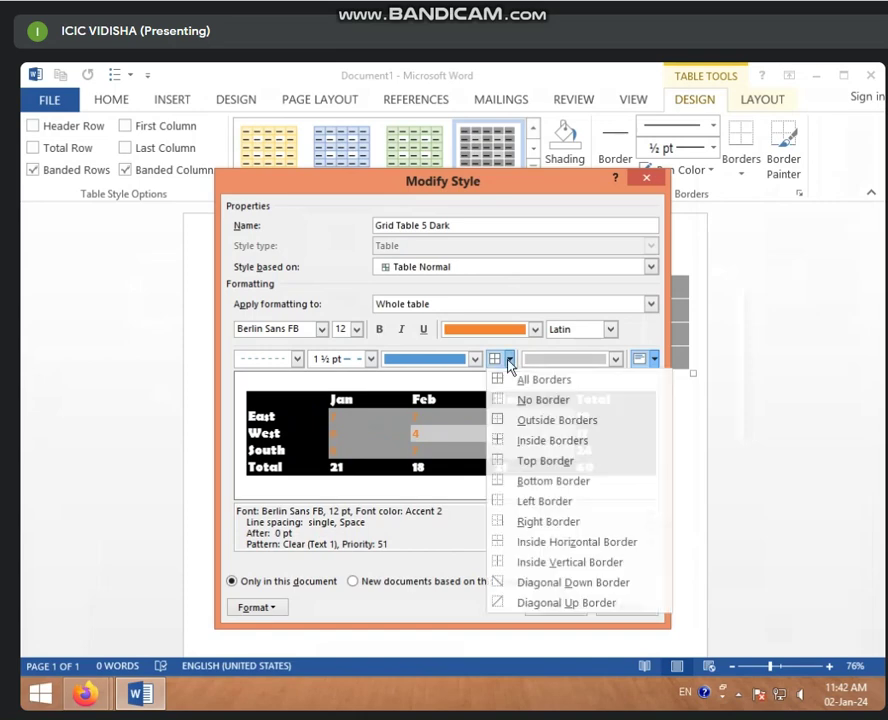
left_click(513, 381)
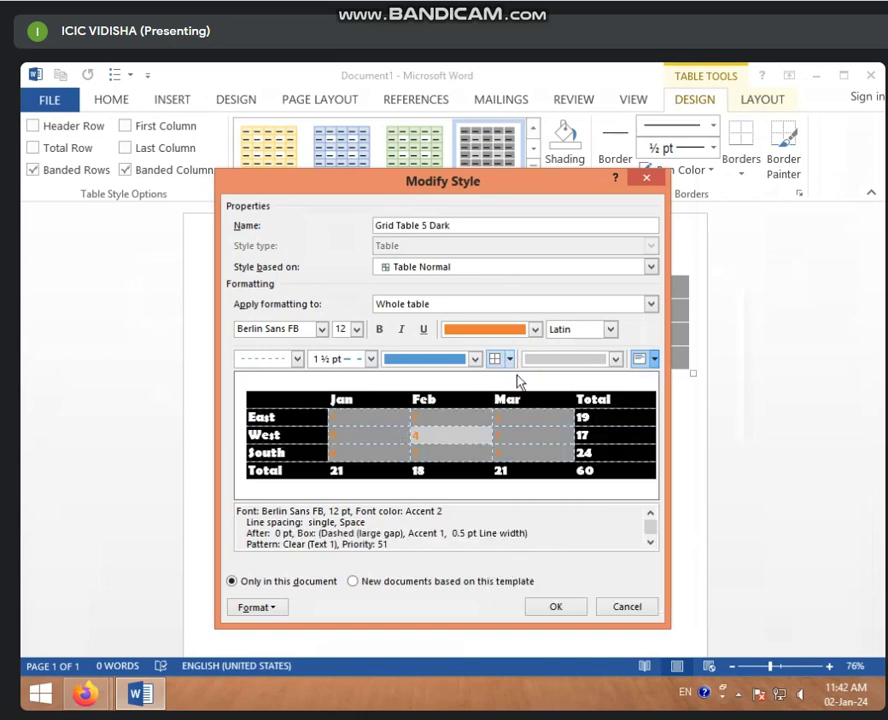
left_click(510, 358)
left_click(512, 384)
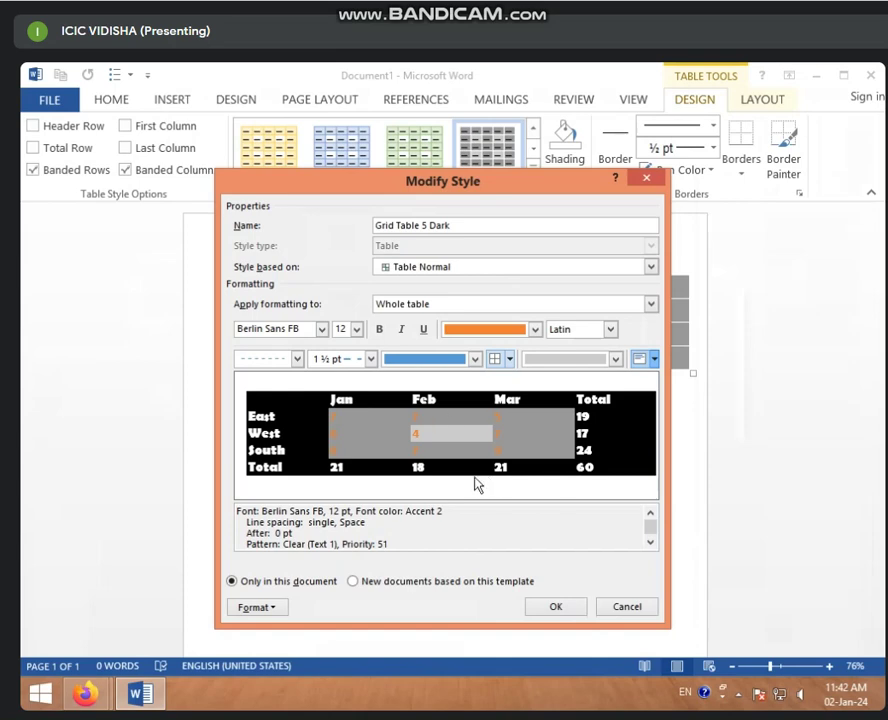
left_click(510, 358)
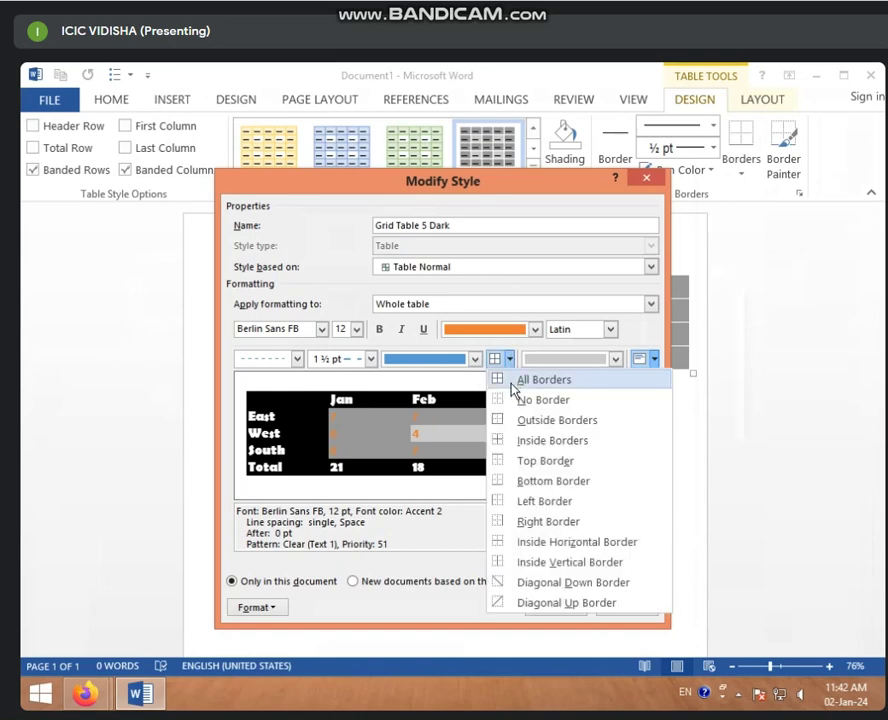
left_click(508, 381)
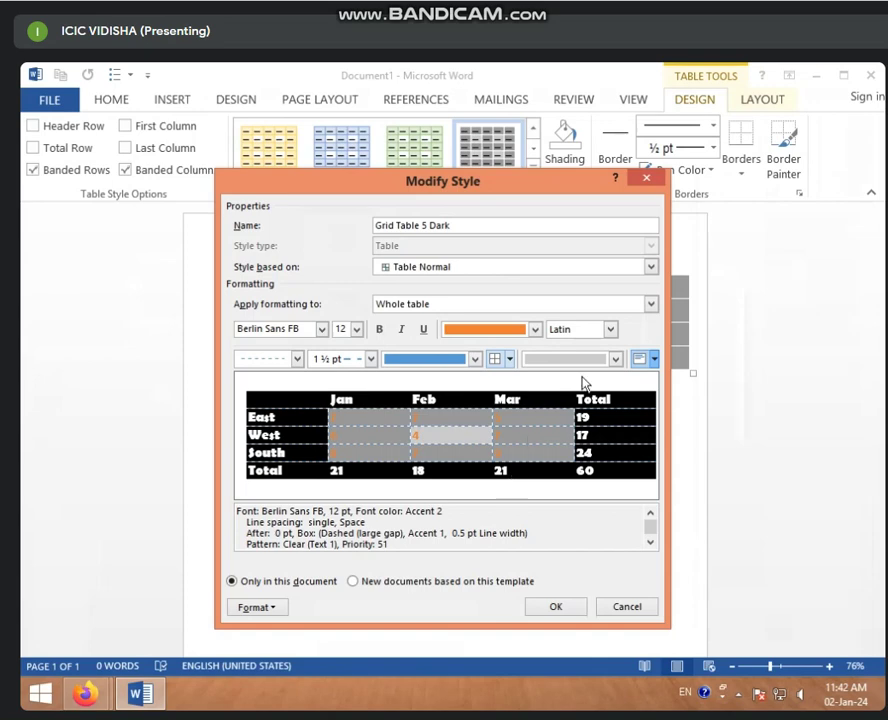
- Shade the style's cells with the light Background 2 color and confirm with OK
left_click(615, 359)
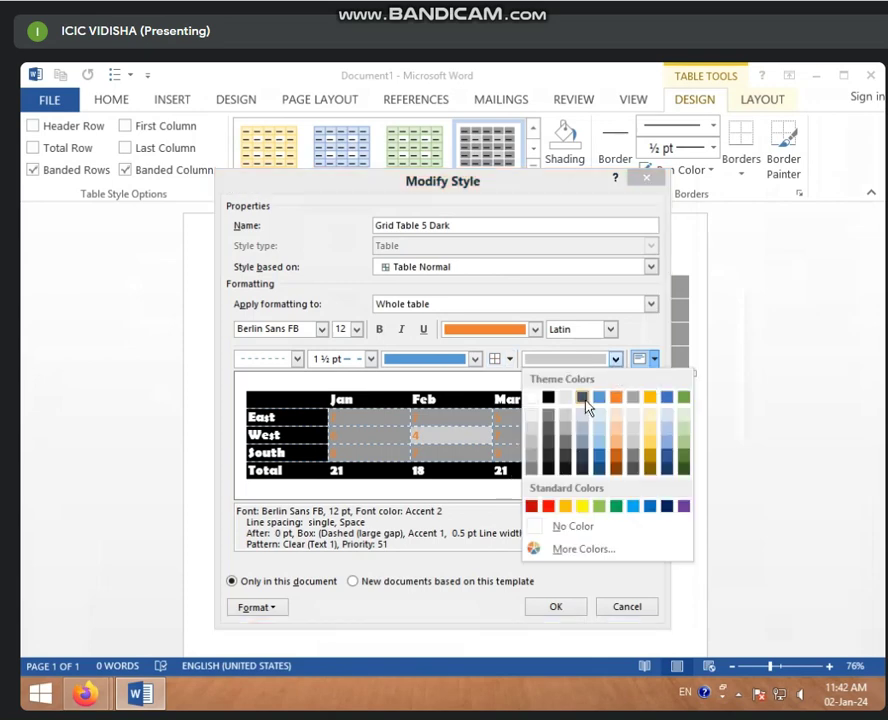
left_click(598, 432)
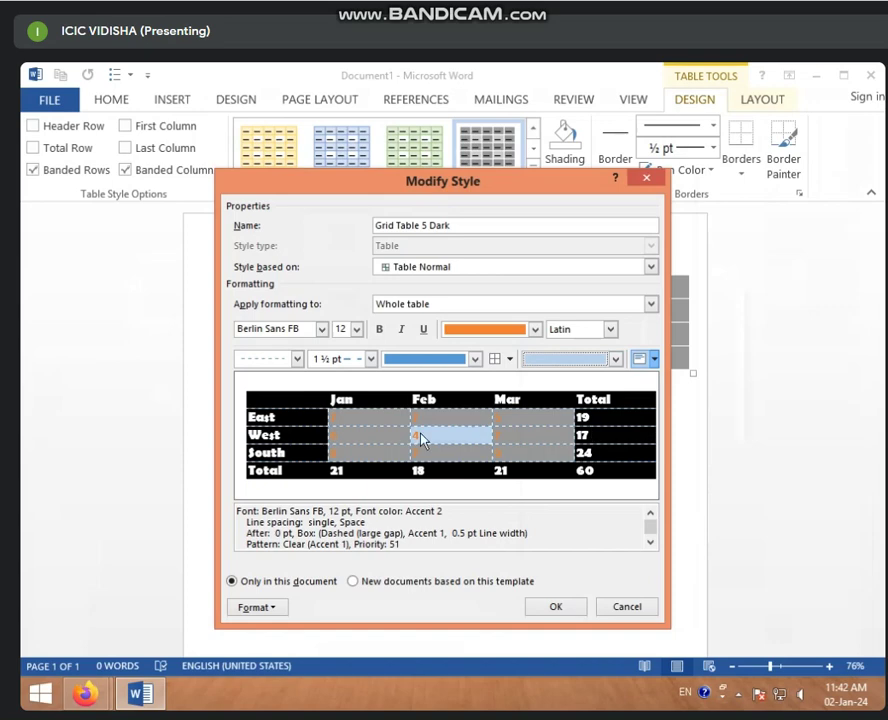
left_click(615, 359)
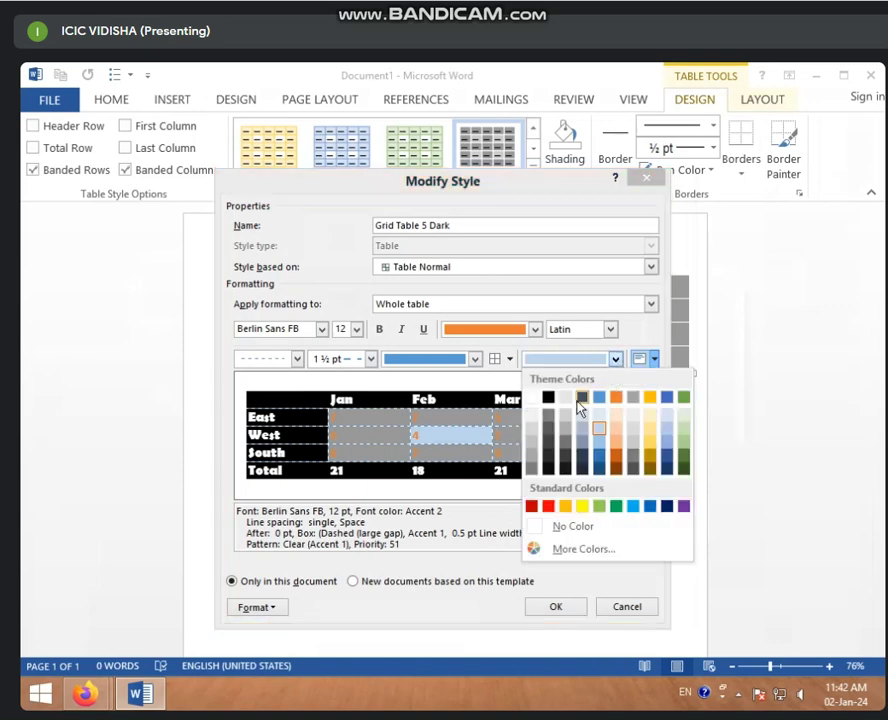
left_click(601, 422)
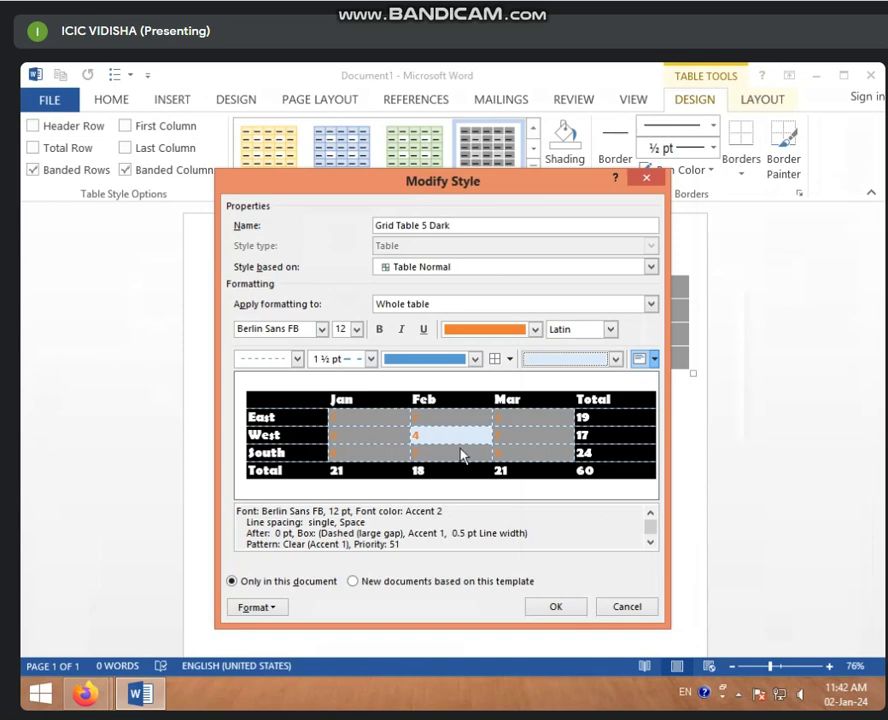
left_click(615, 359)
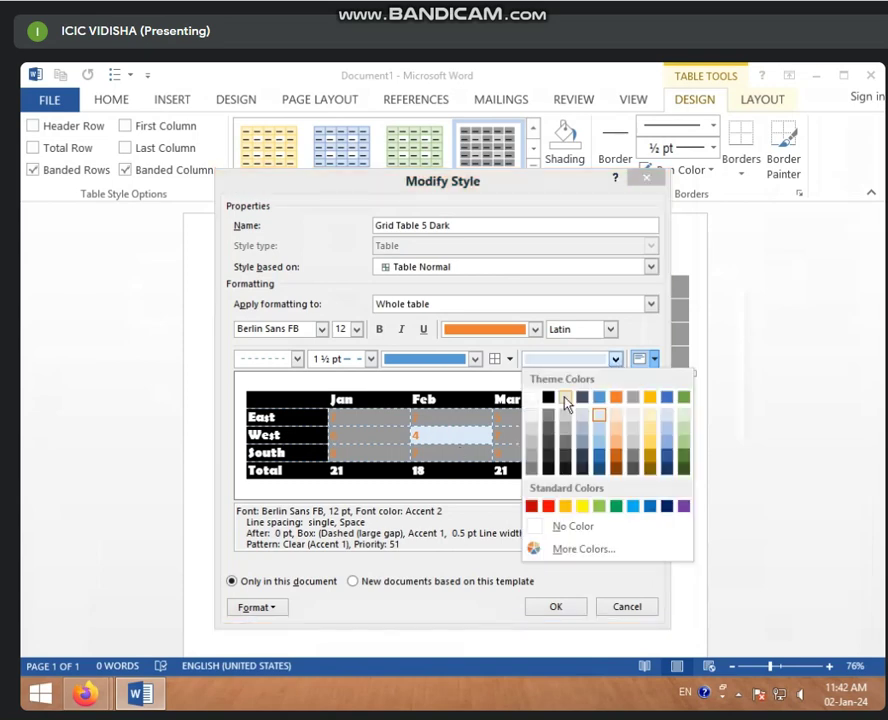
left_click(566, 403)
left_click(615, 359)
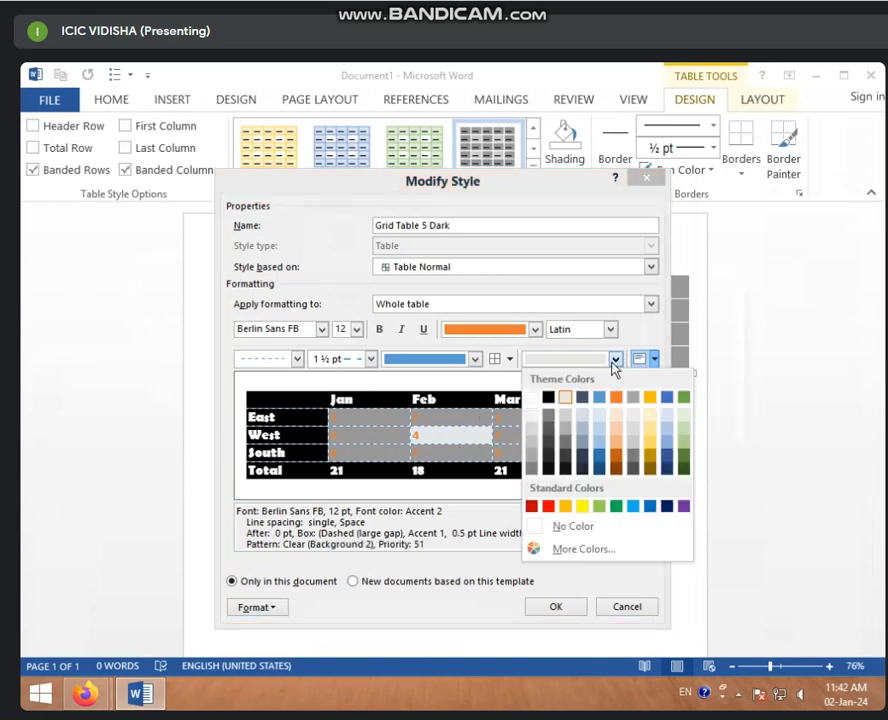
left_click(565, 418)
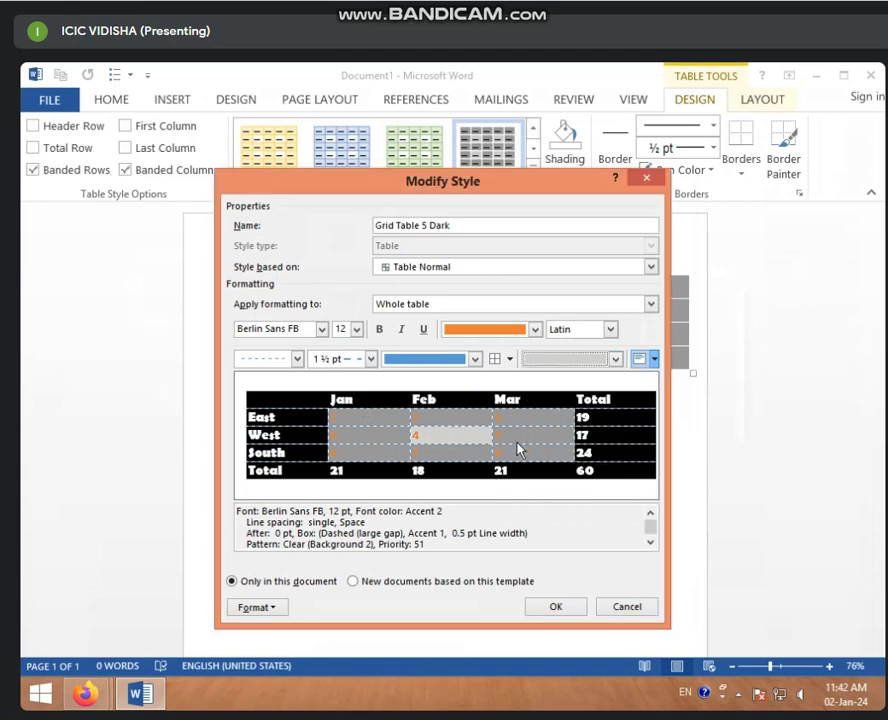
left_click(538, 611)
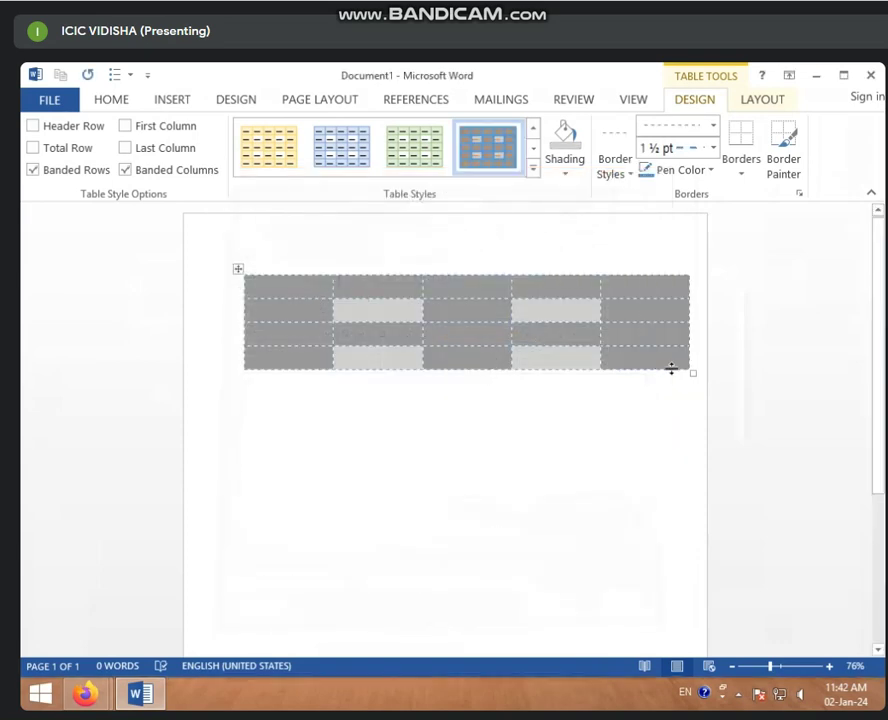
- Make the table taller and type 'Name' in the row-3, column-2 cell
left_click_drag(691, 372, 688, 429)
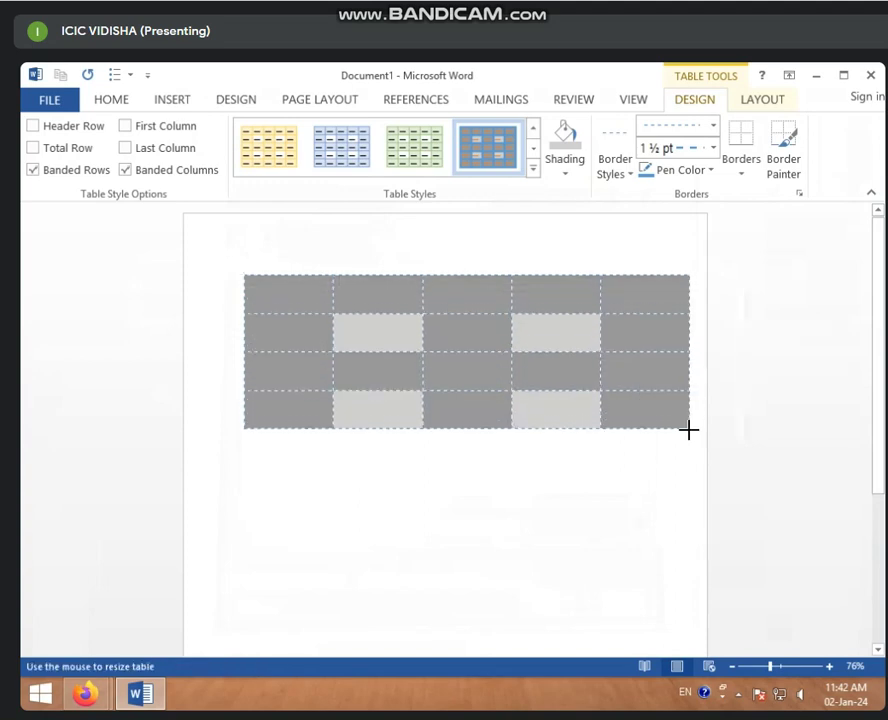
left_click(380, 372)
type("Name")
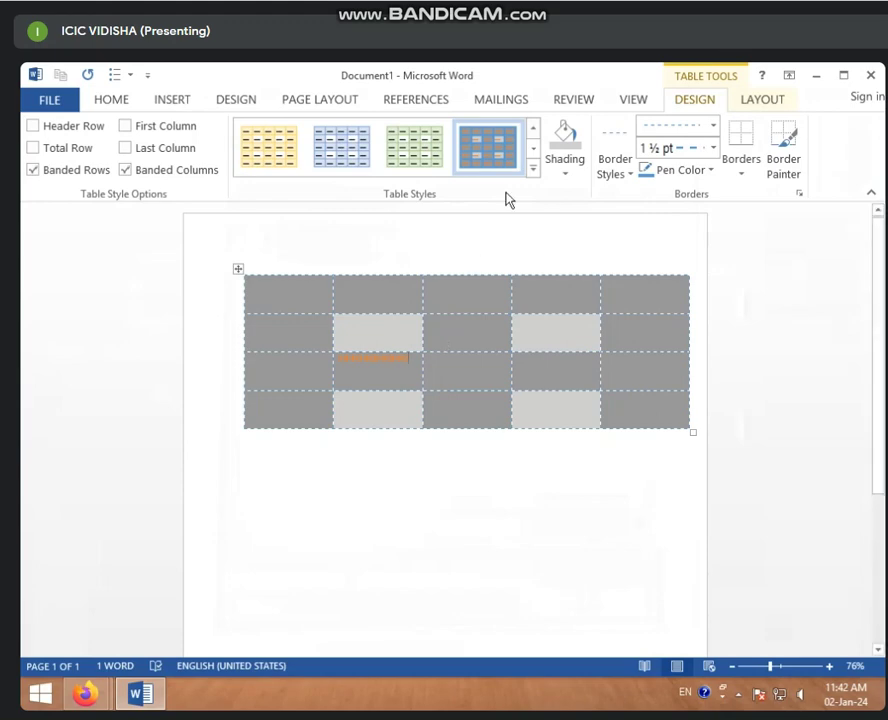
- Clear the table's current style from the Table Styles gallery, leaving plain gridlines
left_click(533, 169)
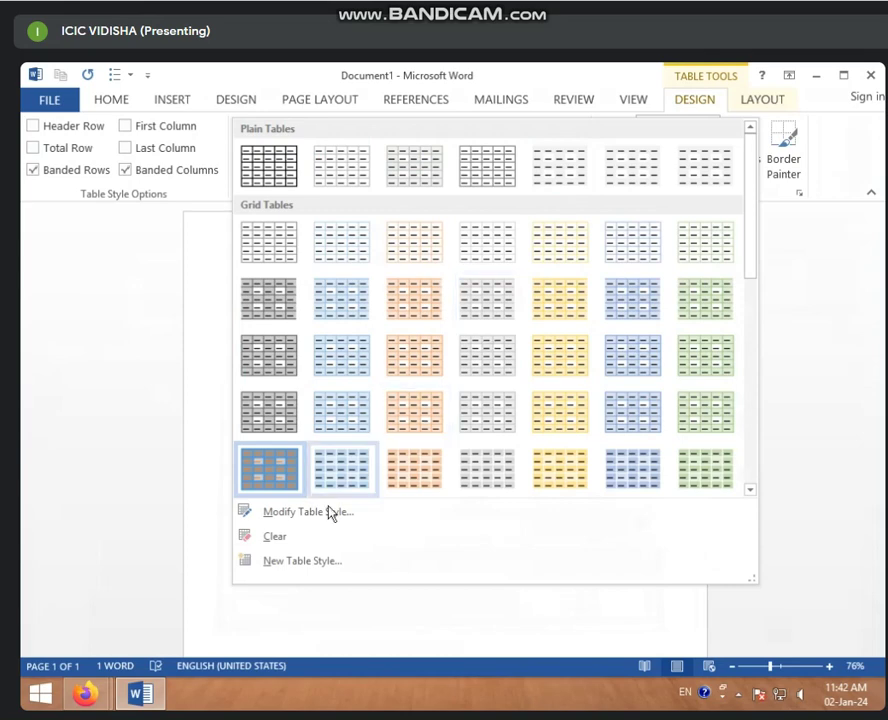
left_click(274, 538)
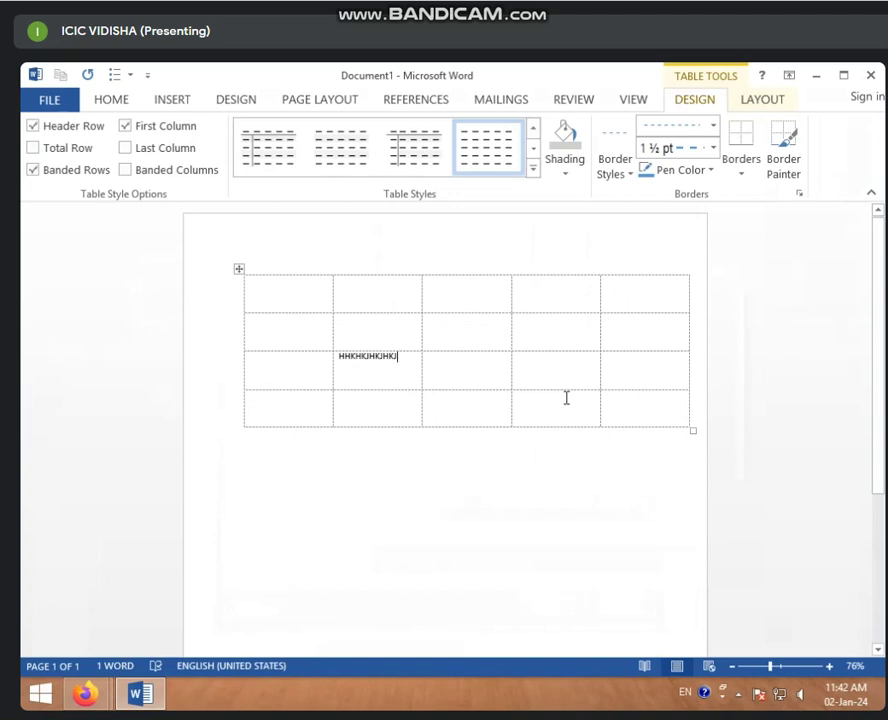
left_click(533, 169)
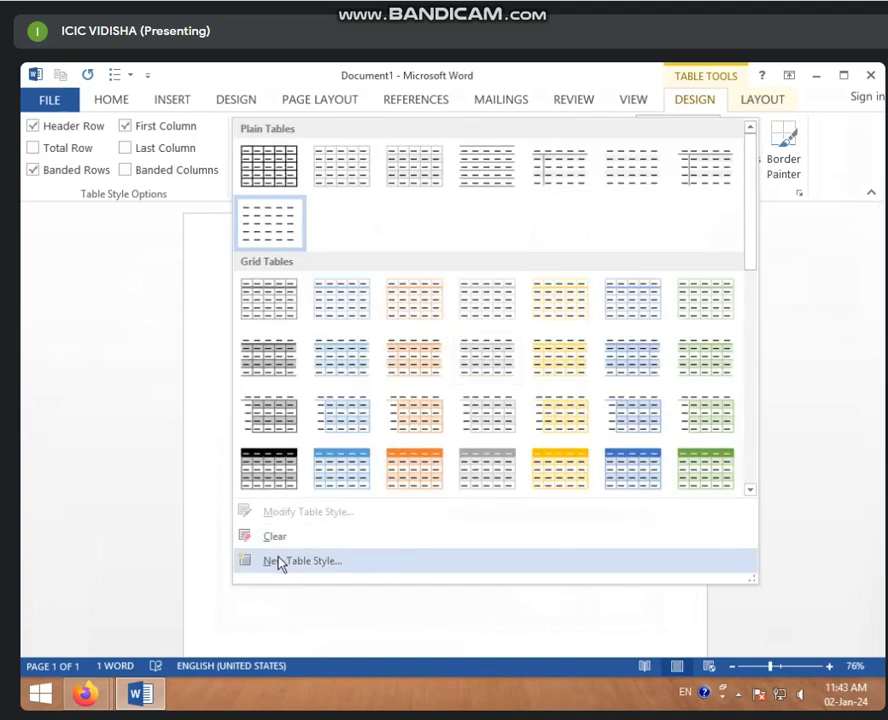
- Start a new table style named ABC, keeping the style type as Table
left_click(360, 566)
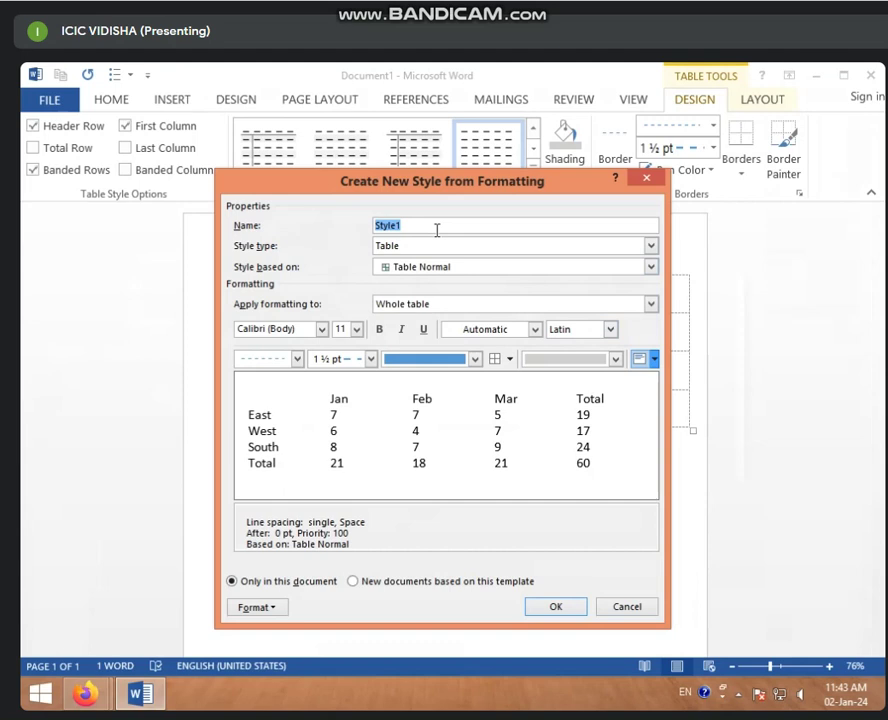
type("ABC")
left_click(651, 246)
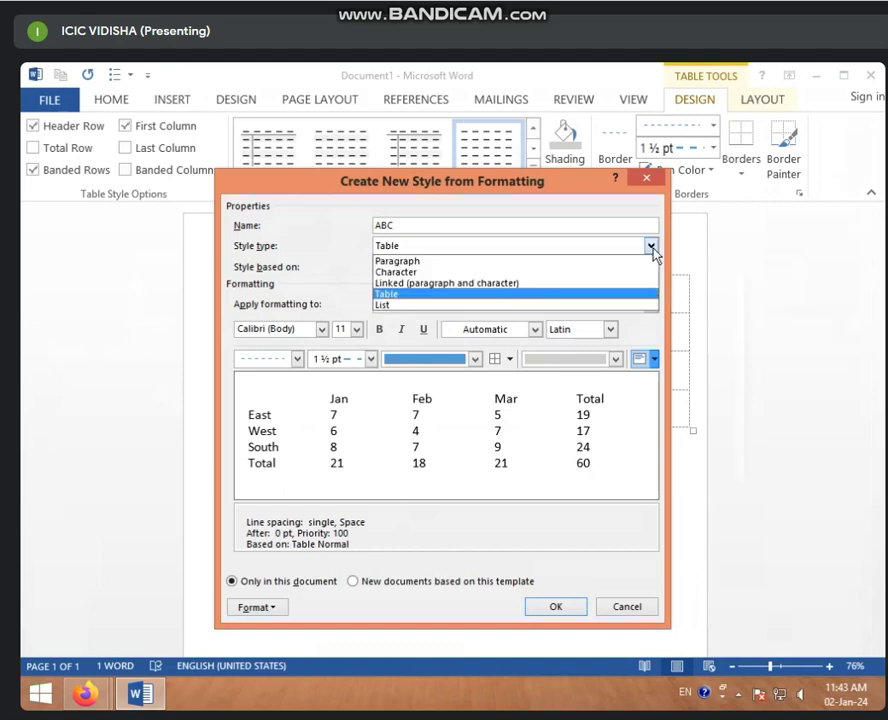
left_click(651, 247)
- Try Table Columns 5, Table Grid 1 and Table Grid 2 as the base style
left_click(651, 267)
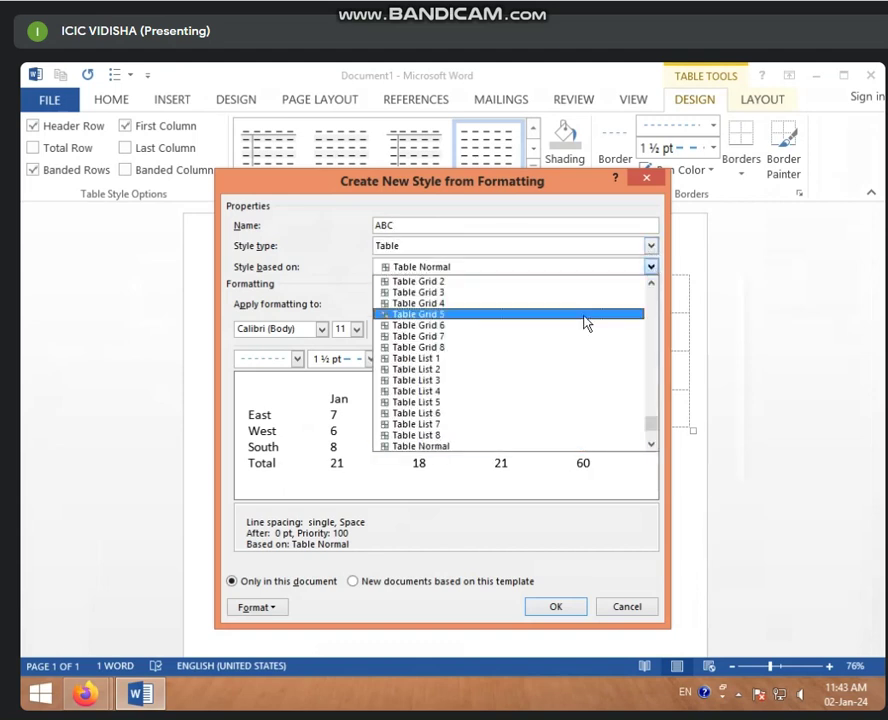
scroll(455, 290, "up", 2)
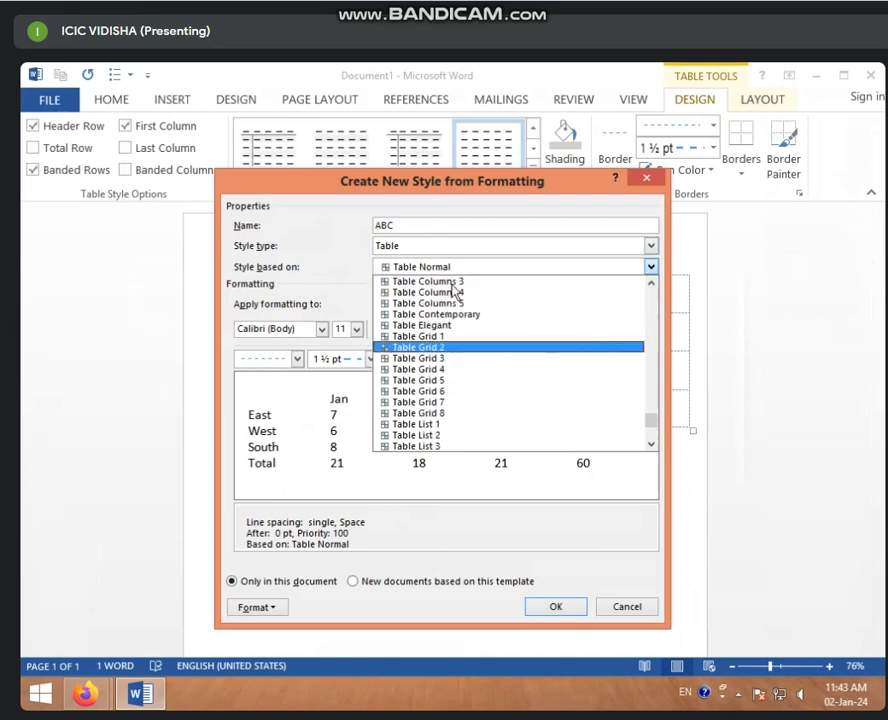
scroll(450, 340, "up", 1)
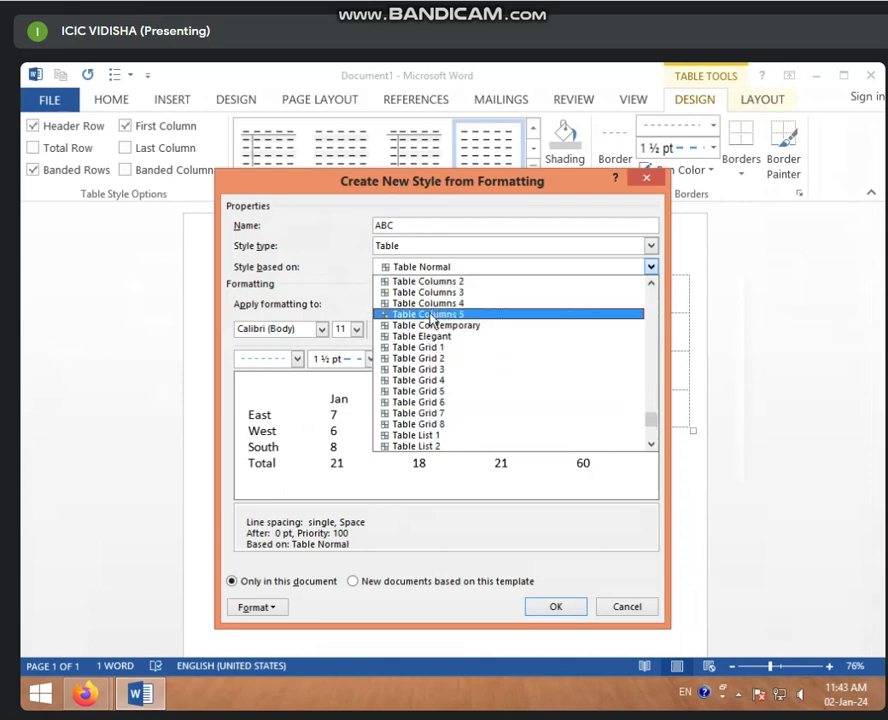
left_click(432, 316)
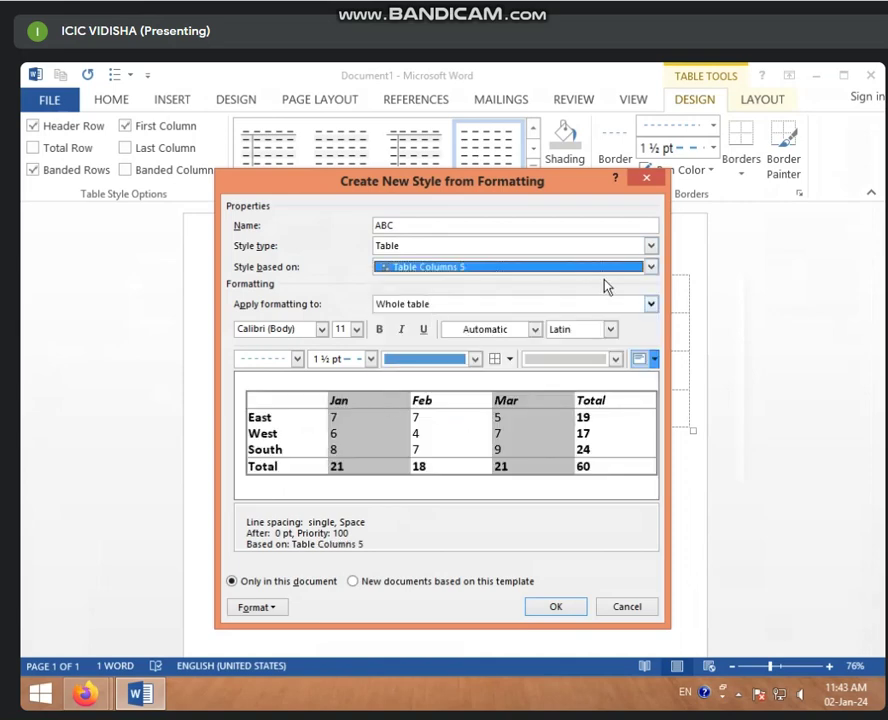
left_click(650, 266)
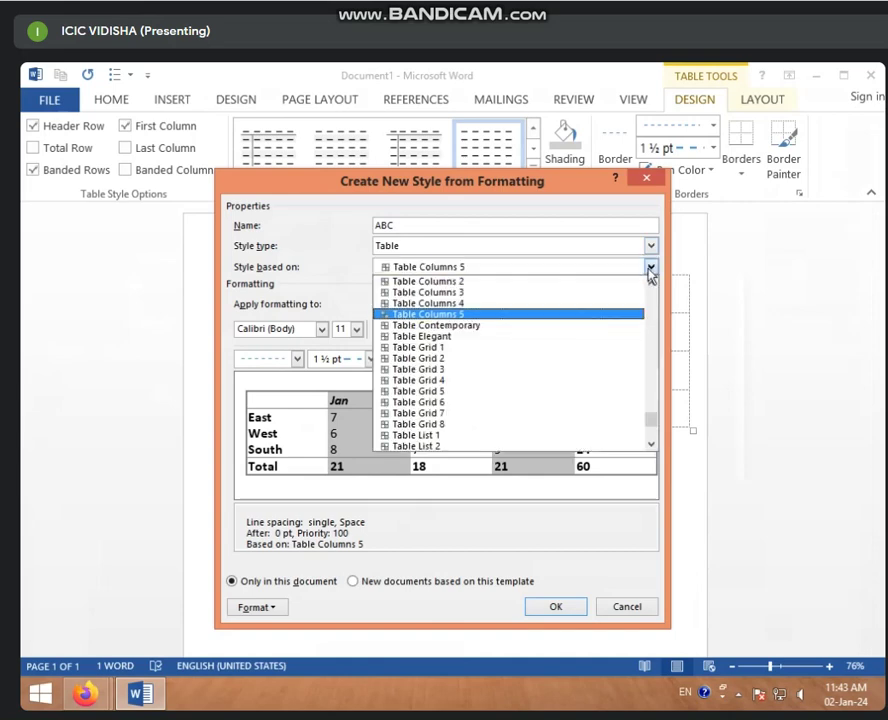
left_click(458, 348)
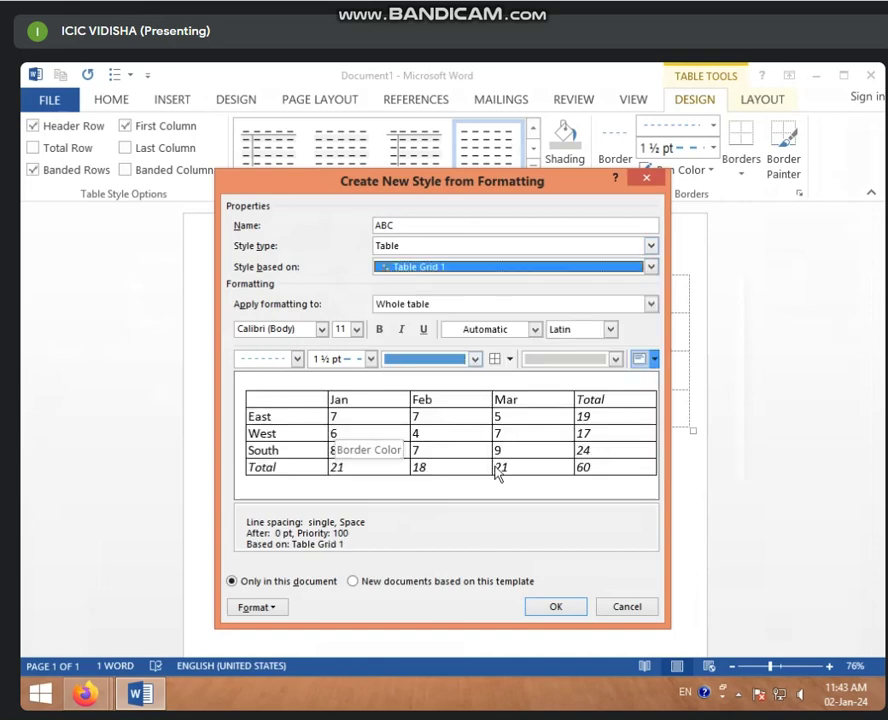
left_click(650, 266)
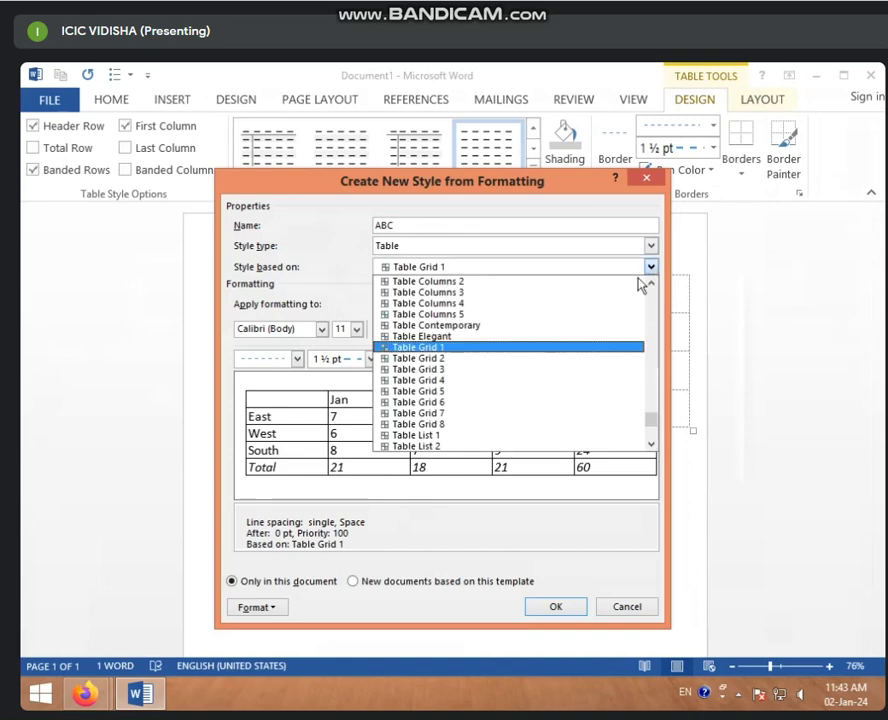
left_click(474, 359)
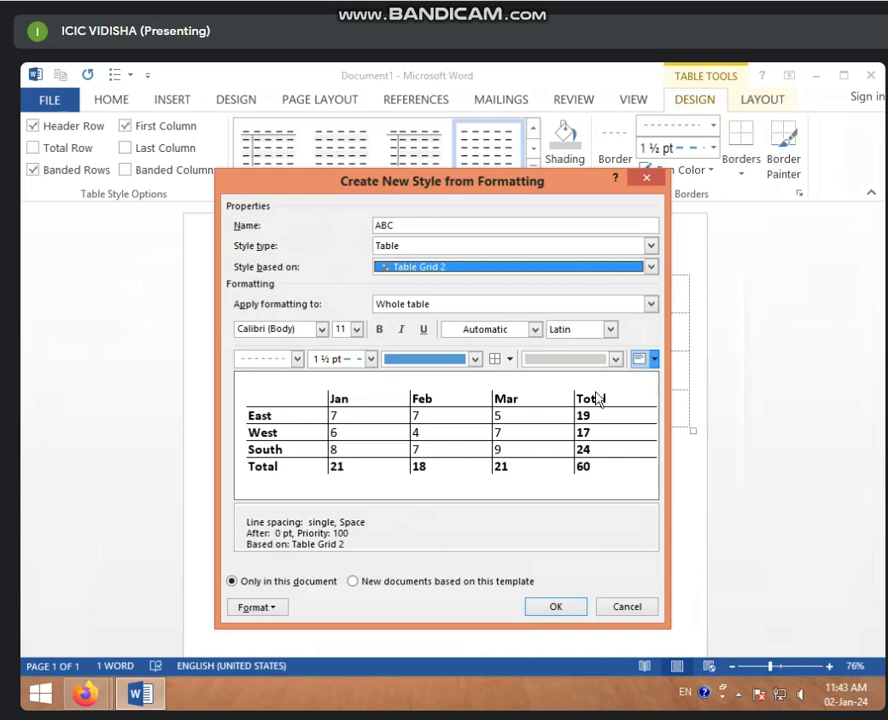
- Try Table Grid 4 and Table Grid 5, then base the style on Table Normal
left_click(650, 268)
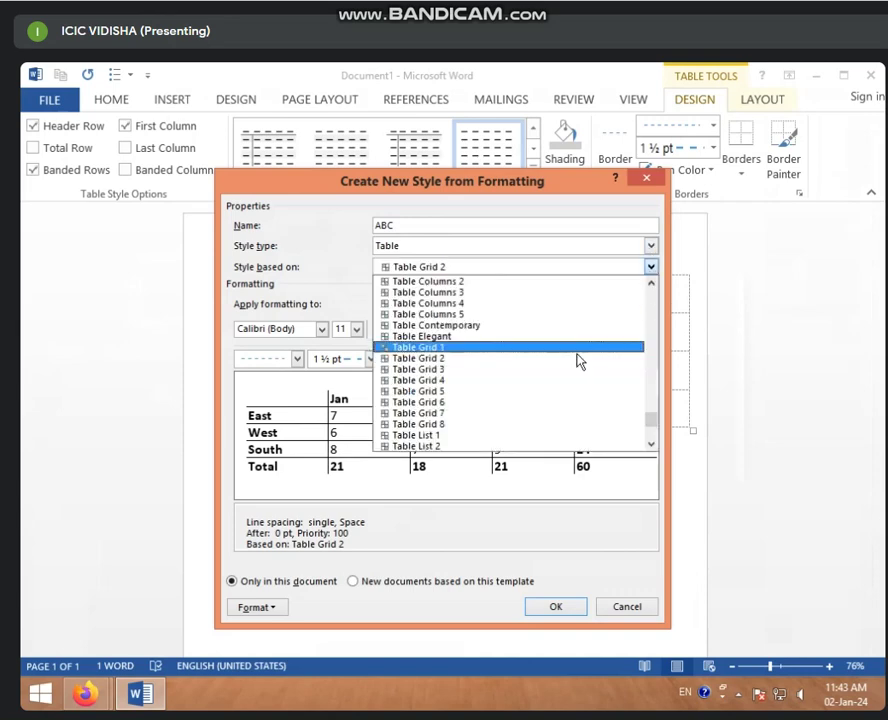
left_click(468, 381)
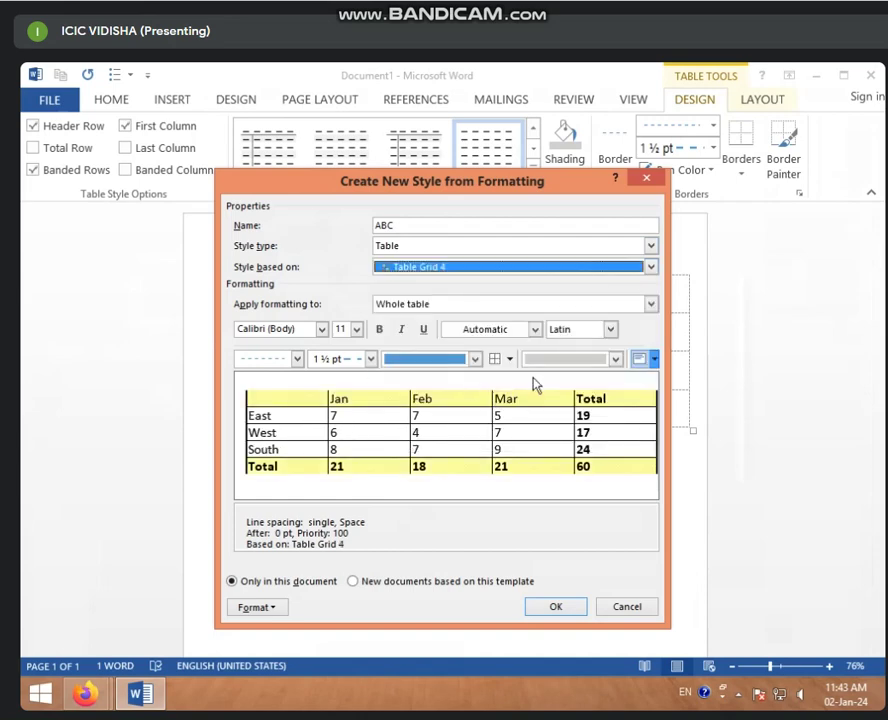
left_click(650, 266)
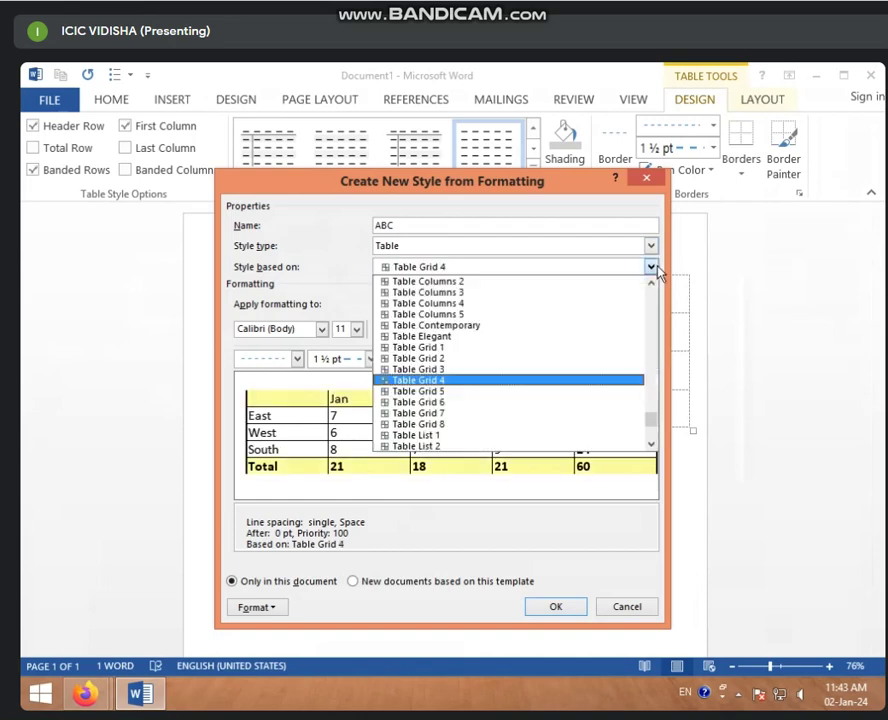
left_click(448, 392)
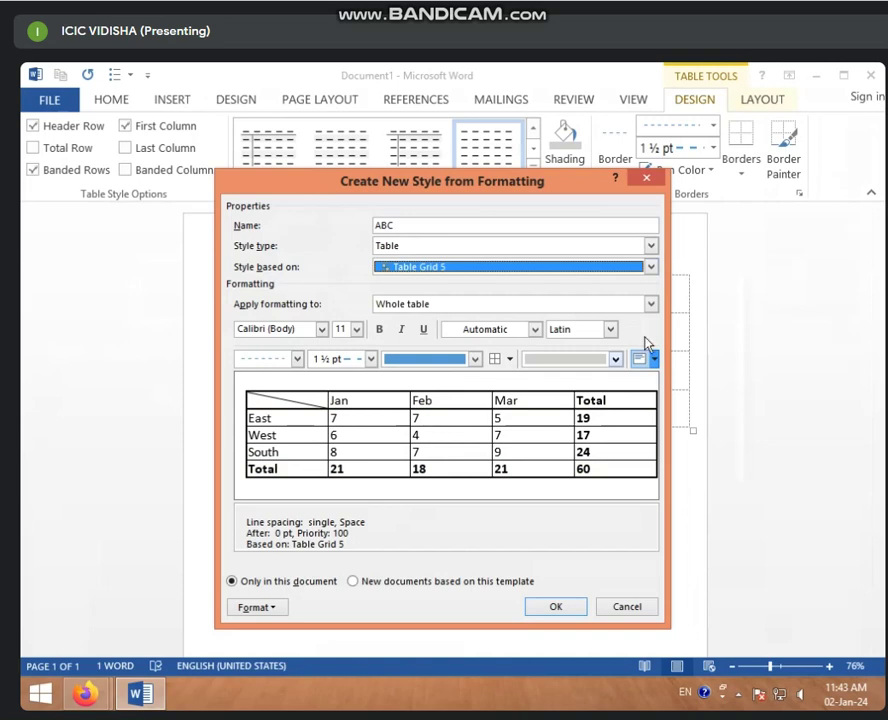
left_click(650, 267)
scroll(506, 416, "down", 3)
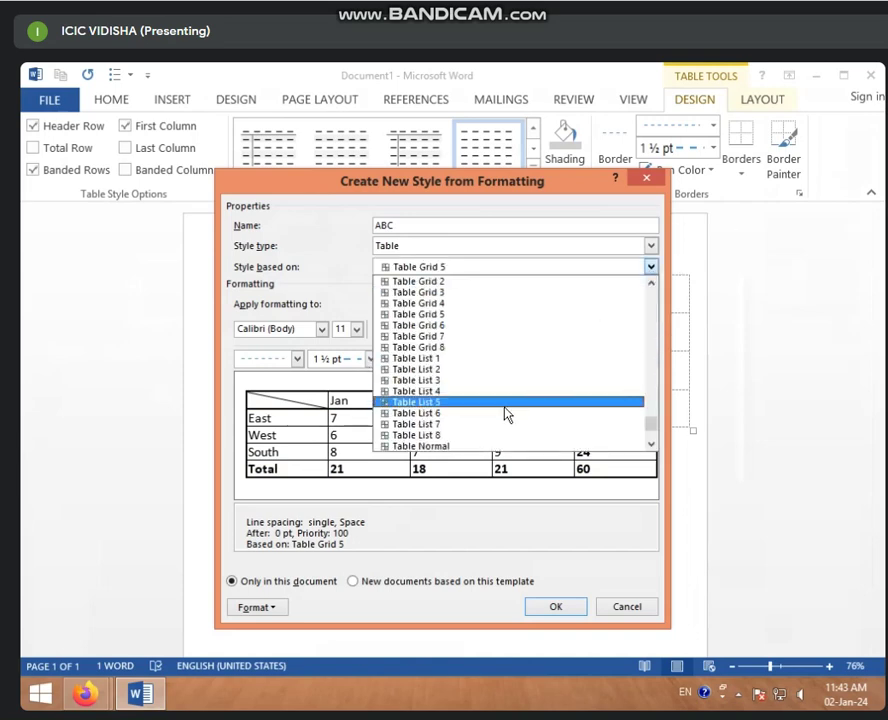
left_click(446, 436)
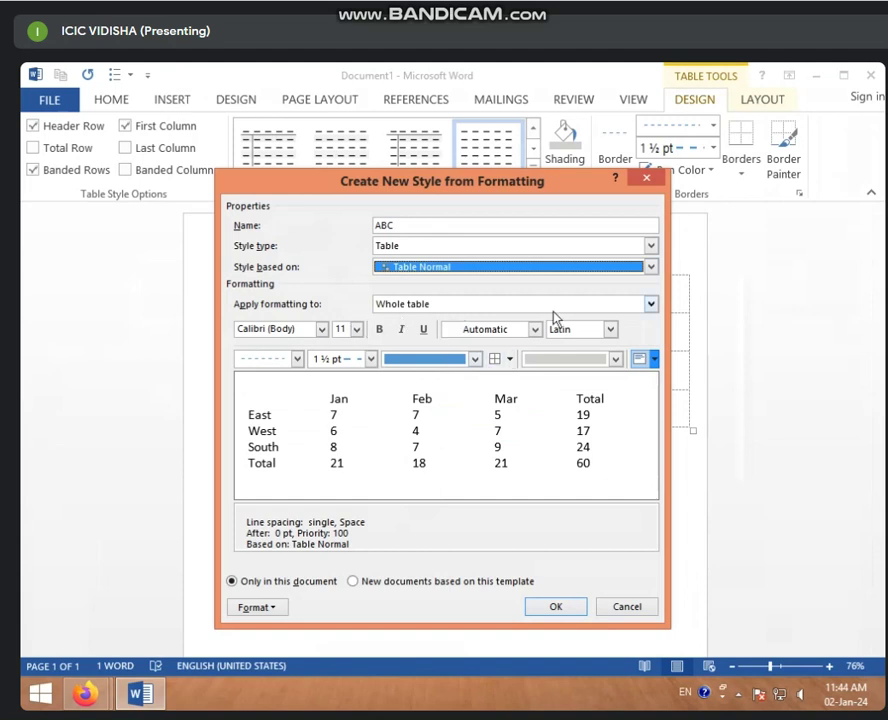
- Try Header row and First column as formatting targets, then settle on Whole table
left_click(650, 304)
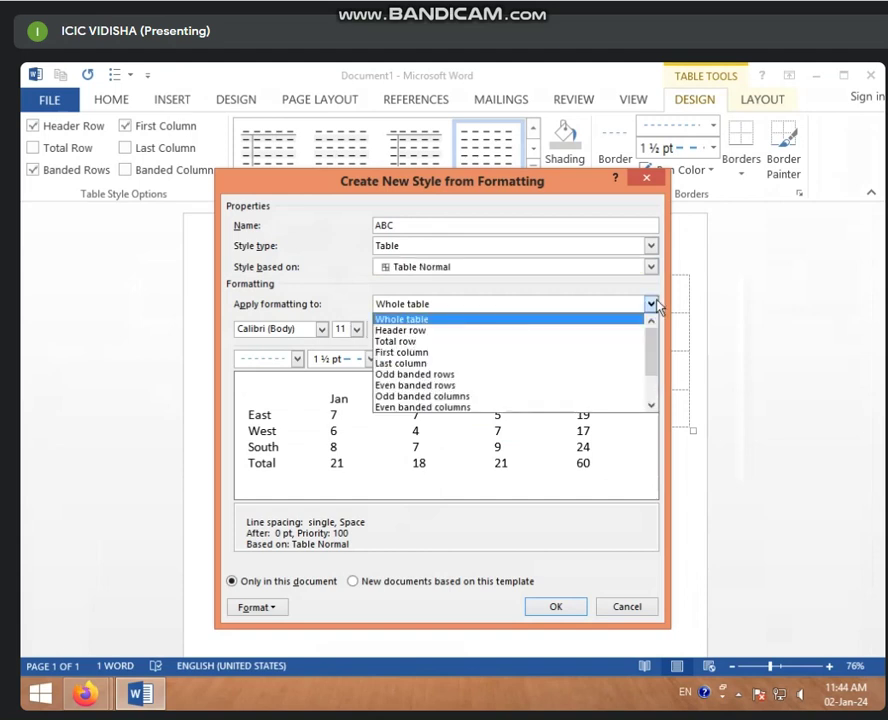
left_click(460, 330)
left_click(651, 304)
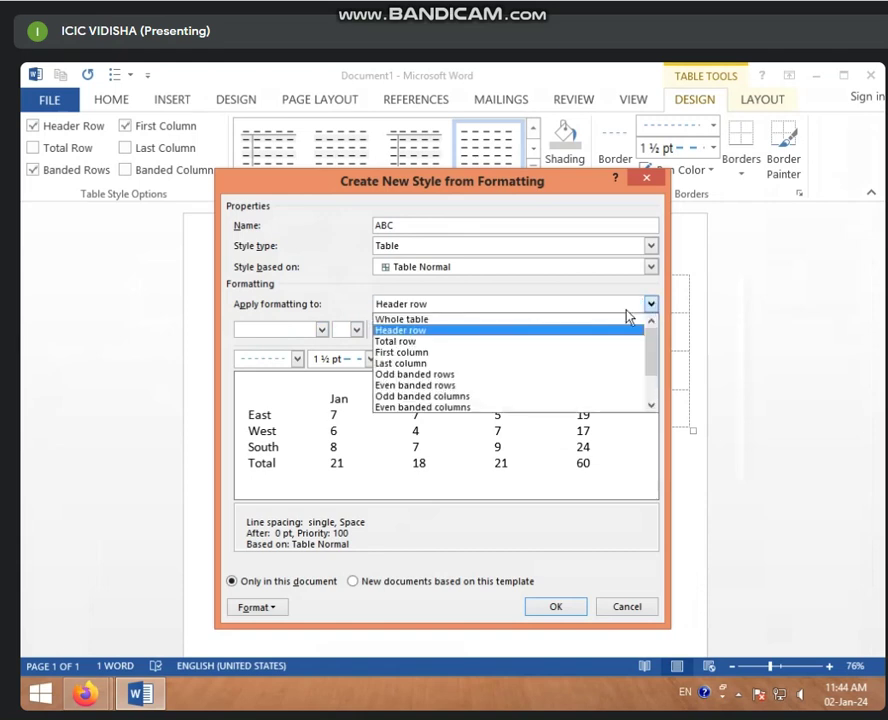
left_click(466, 355)
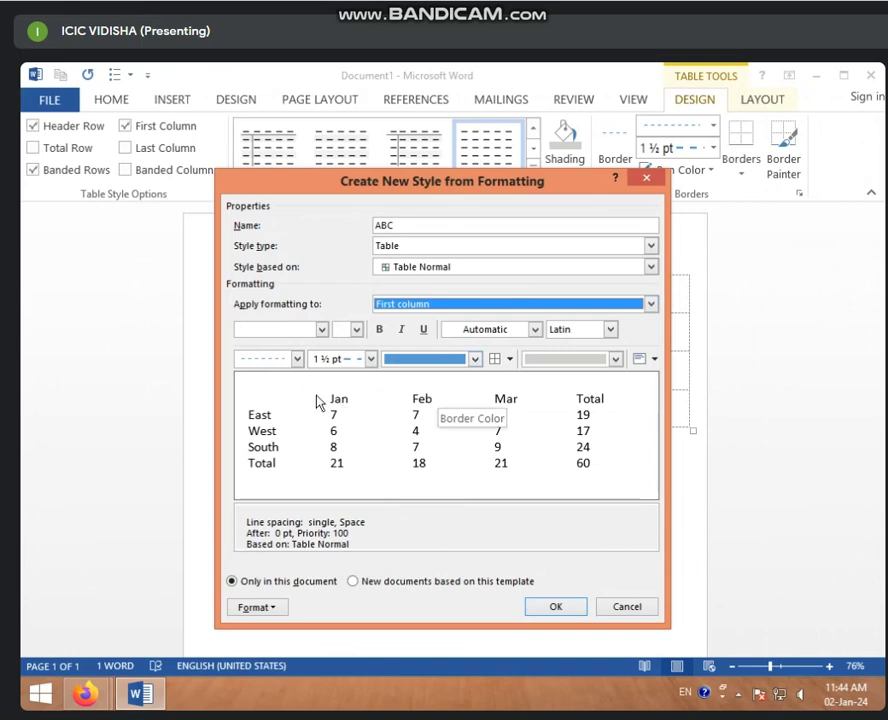
left_click(651, 304)
left_click(510, 320)
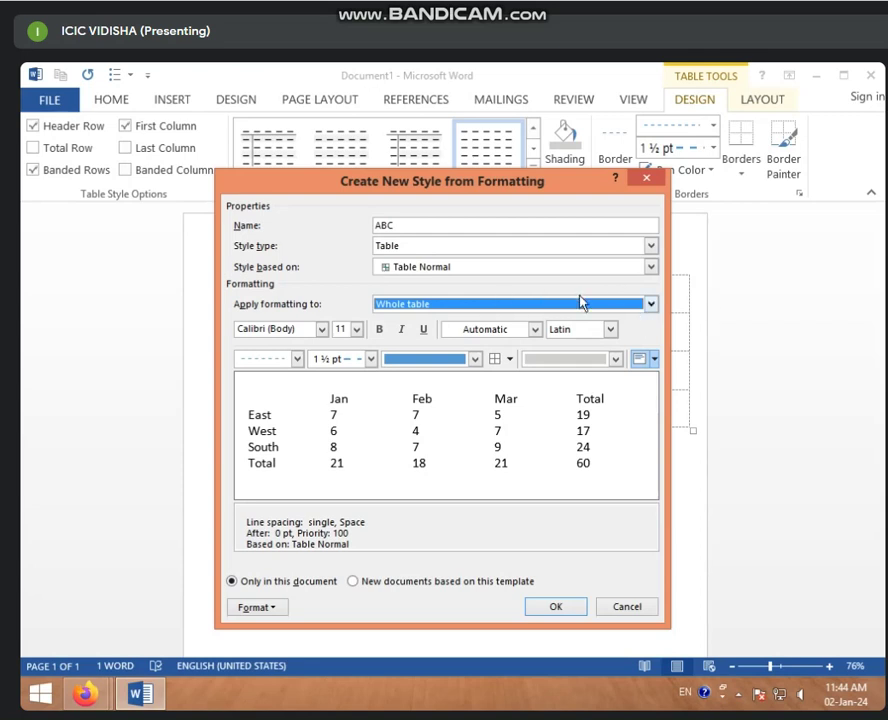
left_click(650, 304)
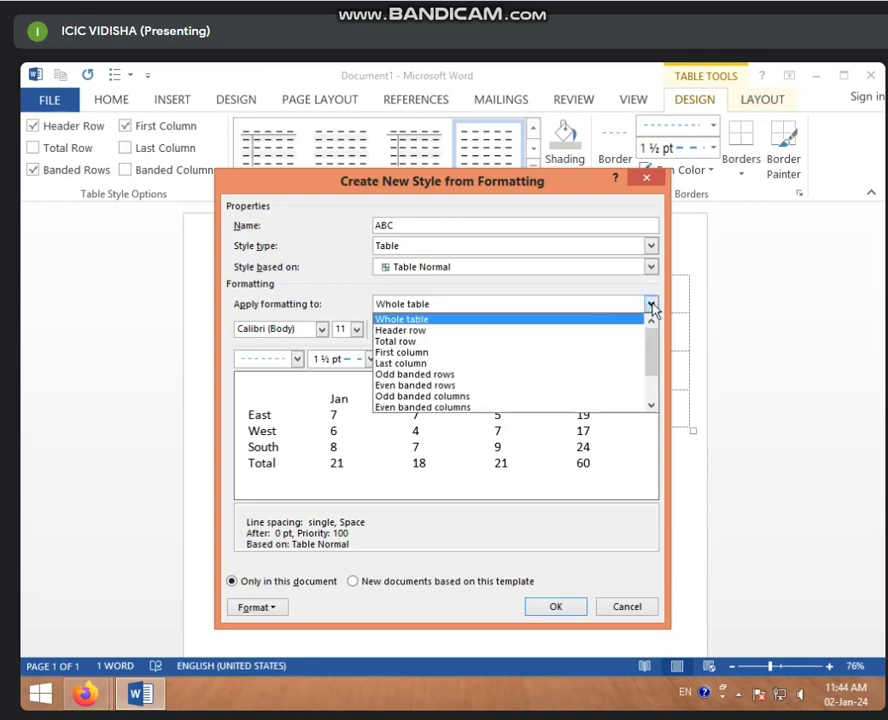
left_click(651, 306)
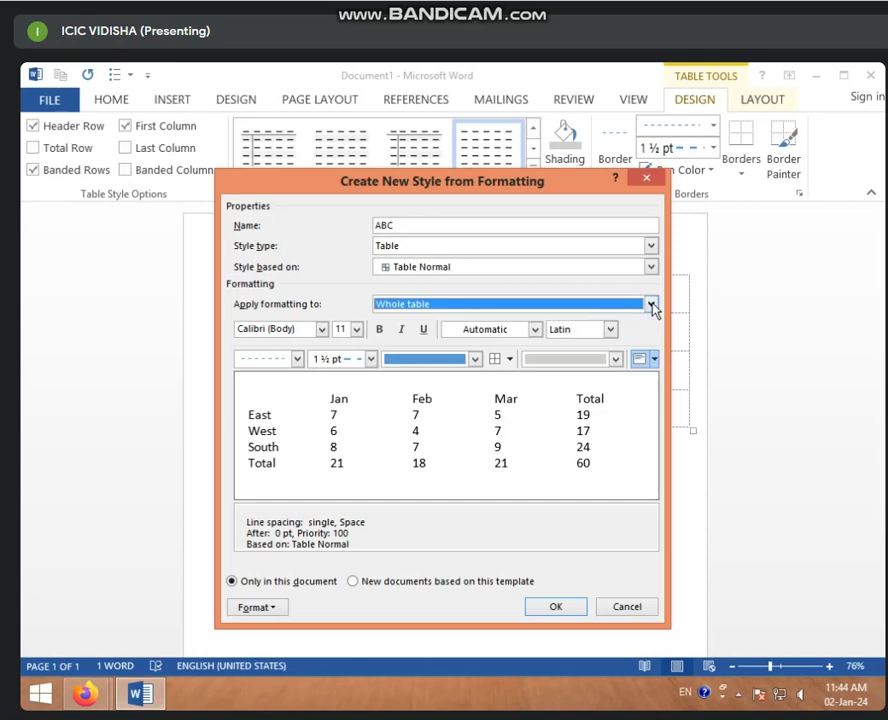
- Set the ABC style font to Berlin Sans FB 14 pt, leaving bold off
left_click(321, 330)
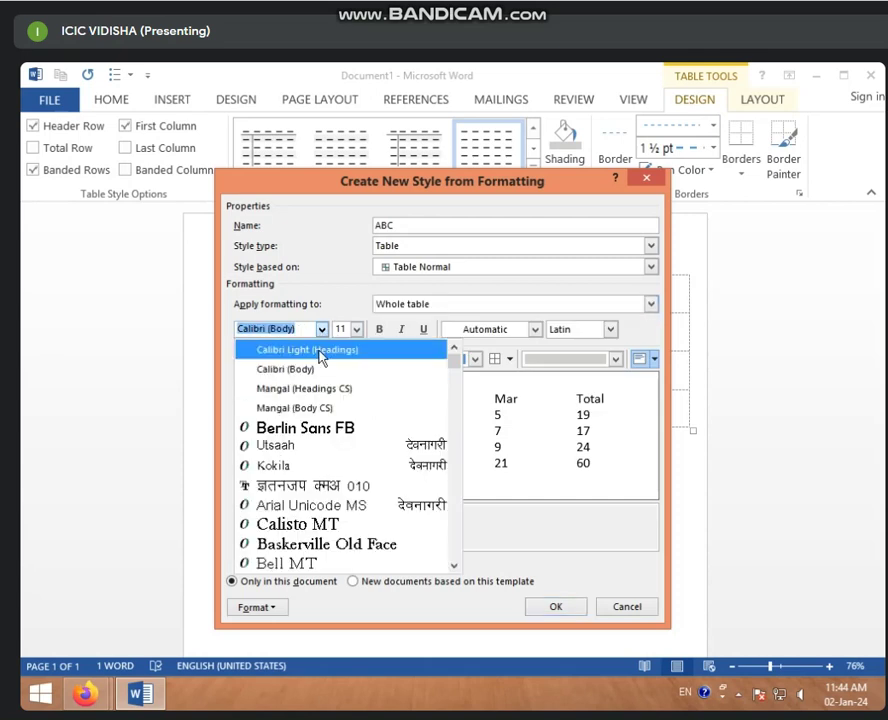
left_click(291, 424)
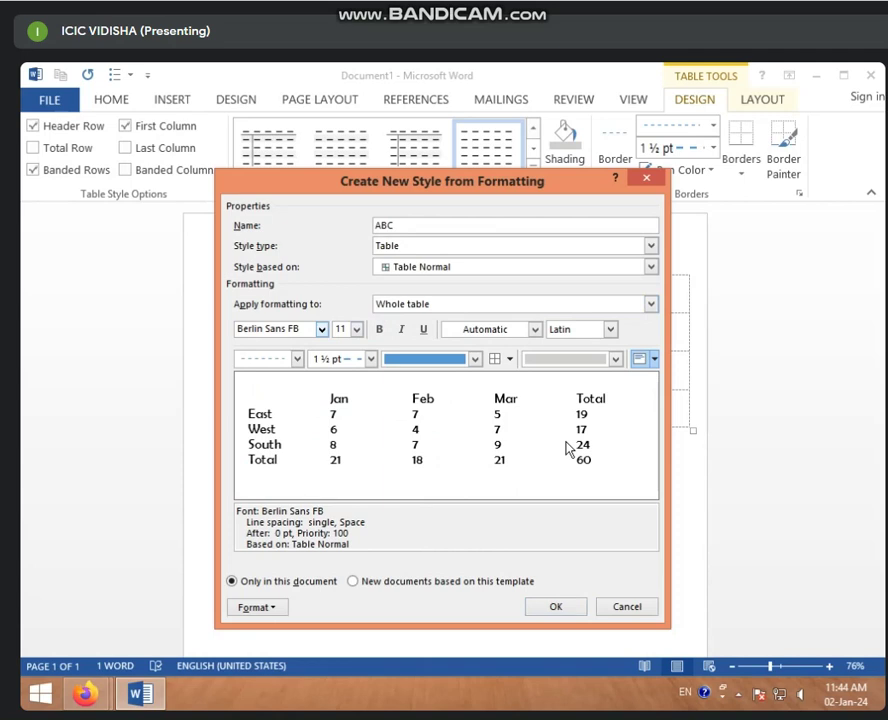
left_click(357, 330)
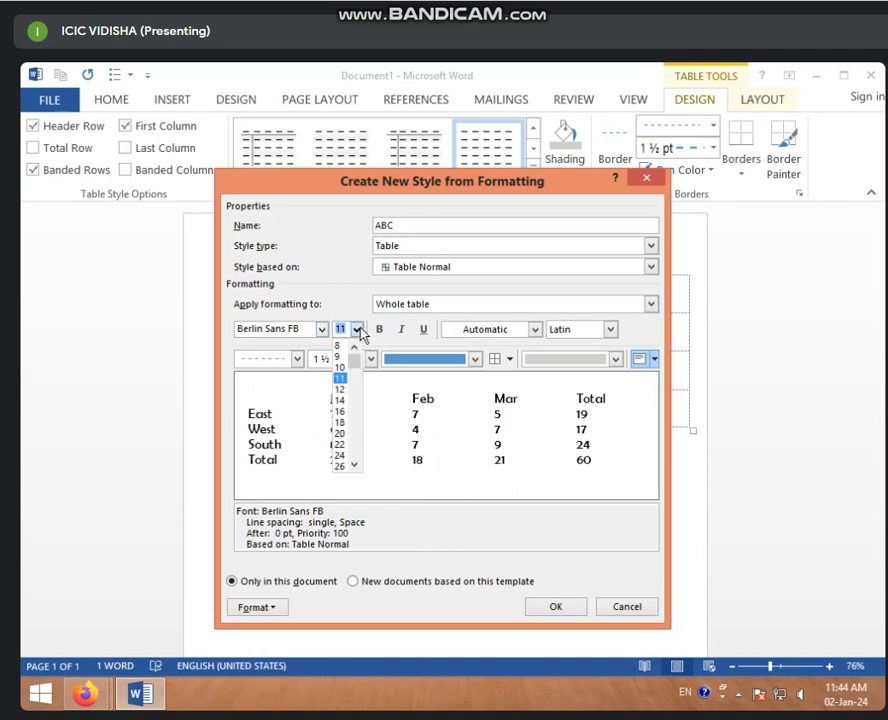
left_click(340, 400)
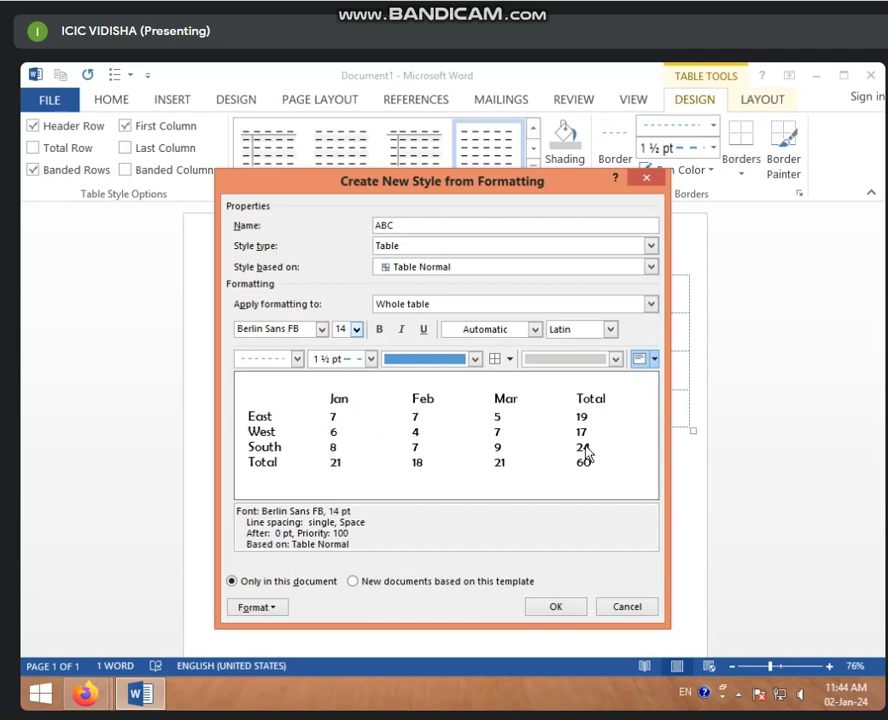
left_click(380, 330)
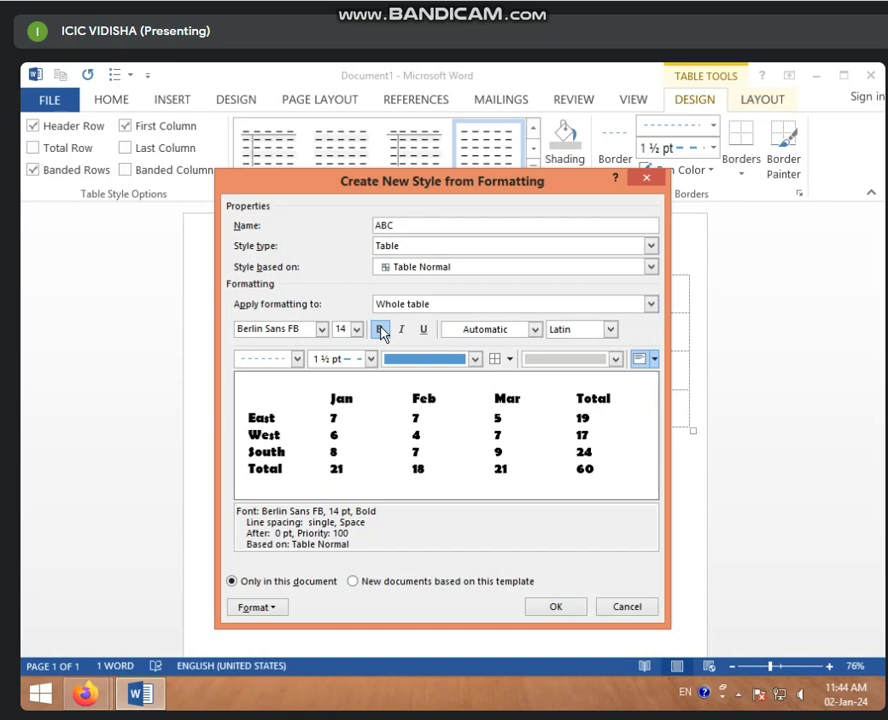
left_click(380, 330)
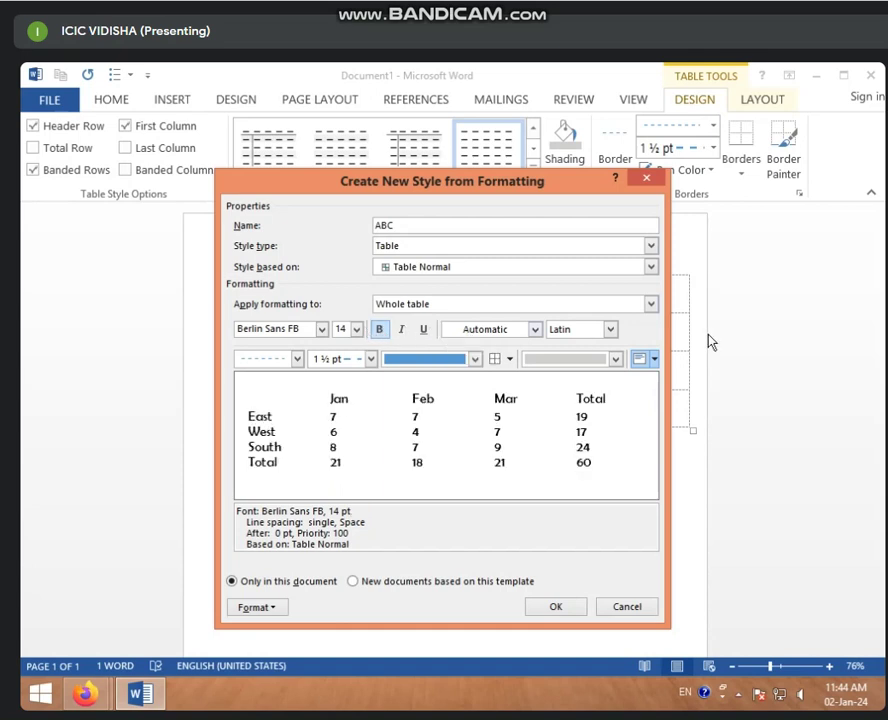
- Choose the double-line border style and apply it to all borders
left_click(297, 359)
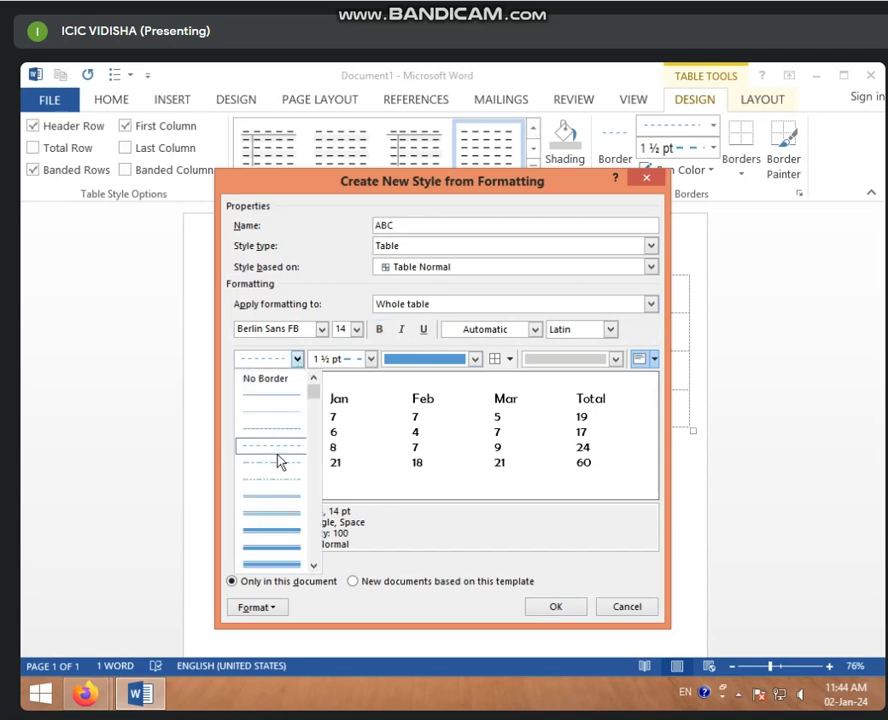
left_click(266, 500)
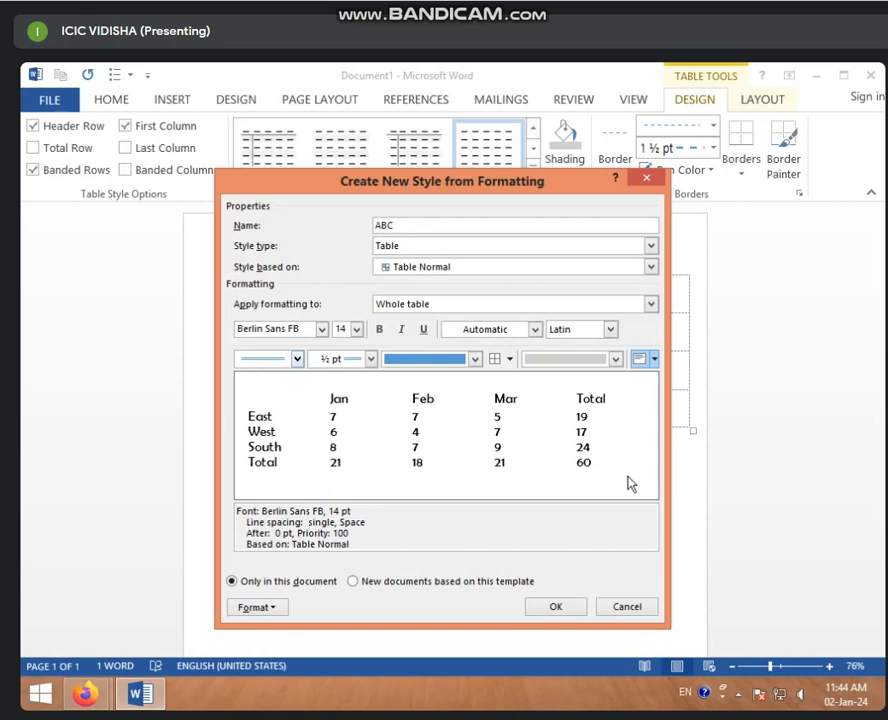
left_click(509, 359)
left_click(510, 379)
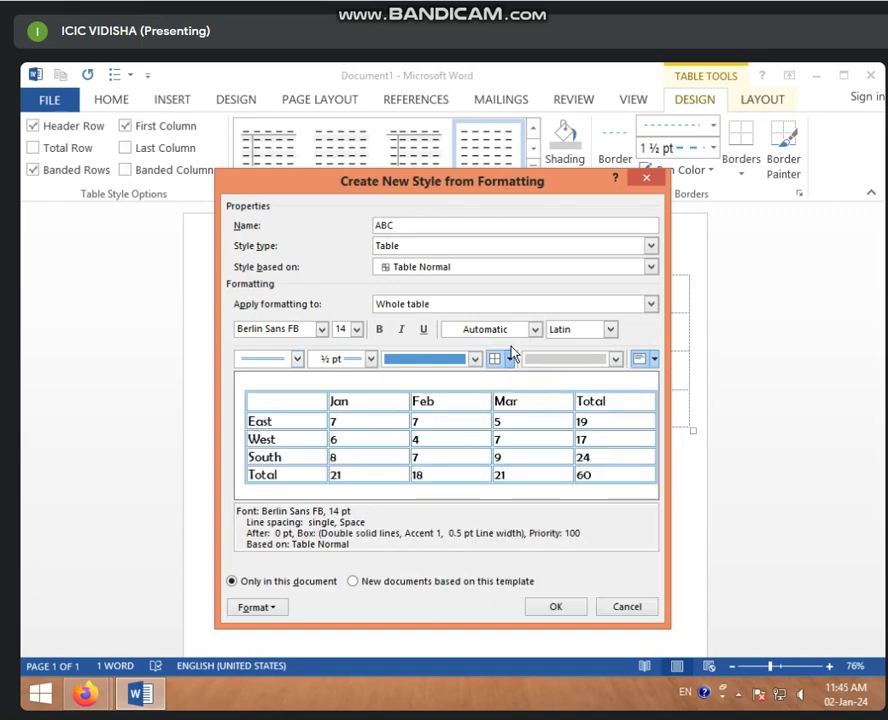
- Try outside-only and no-border placements, then restore borders on every cell
left_click(510, 358)
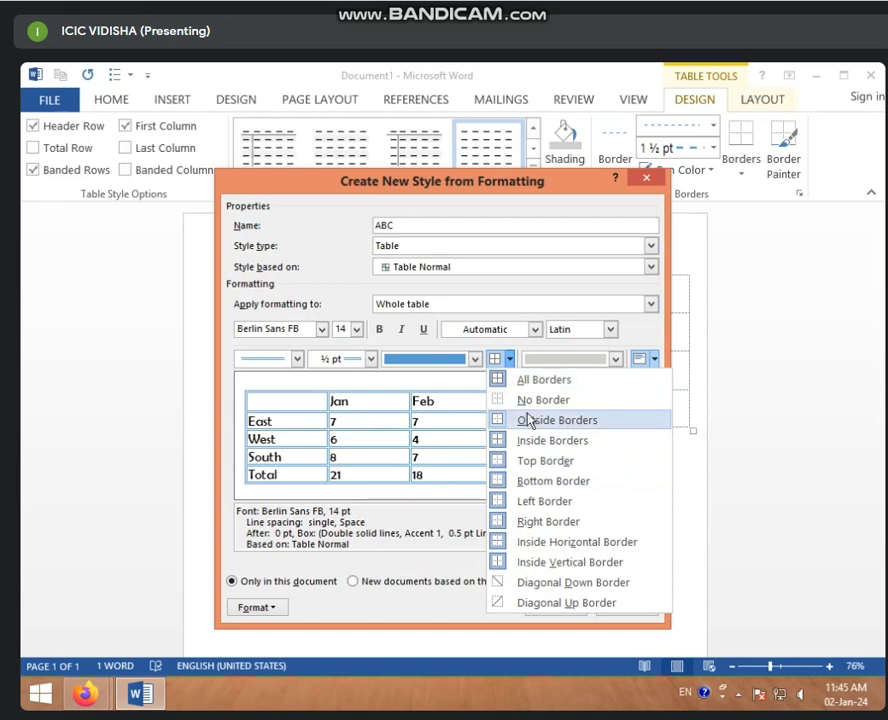
left_click(535, 422)
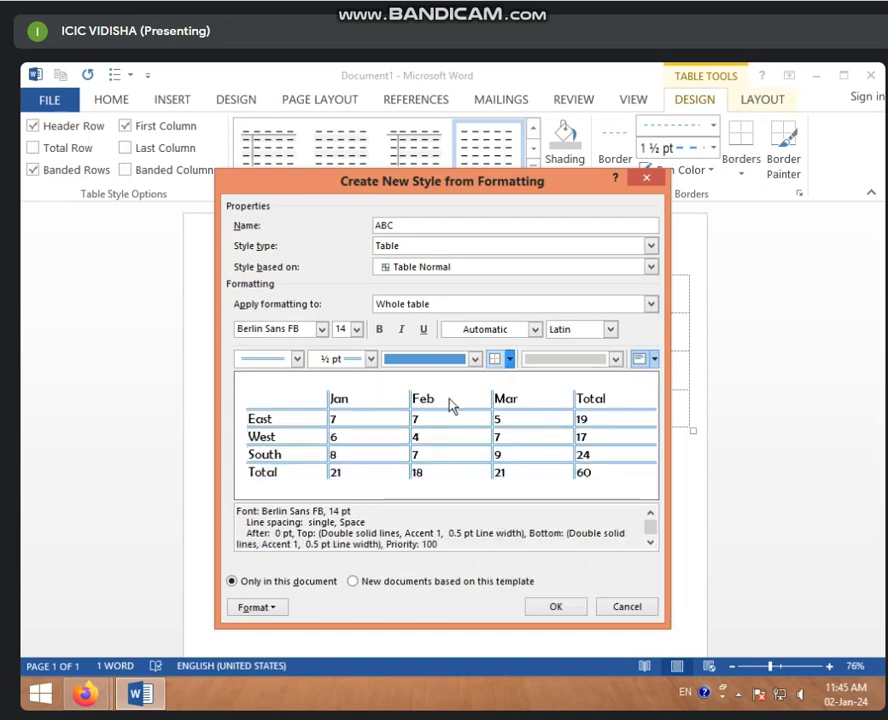
left_click(510, 358)
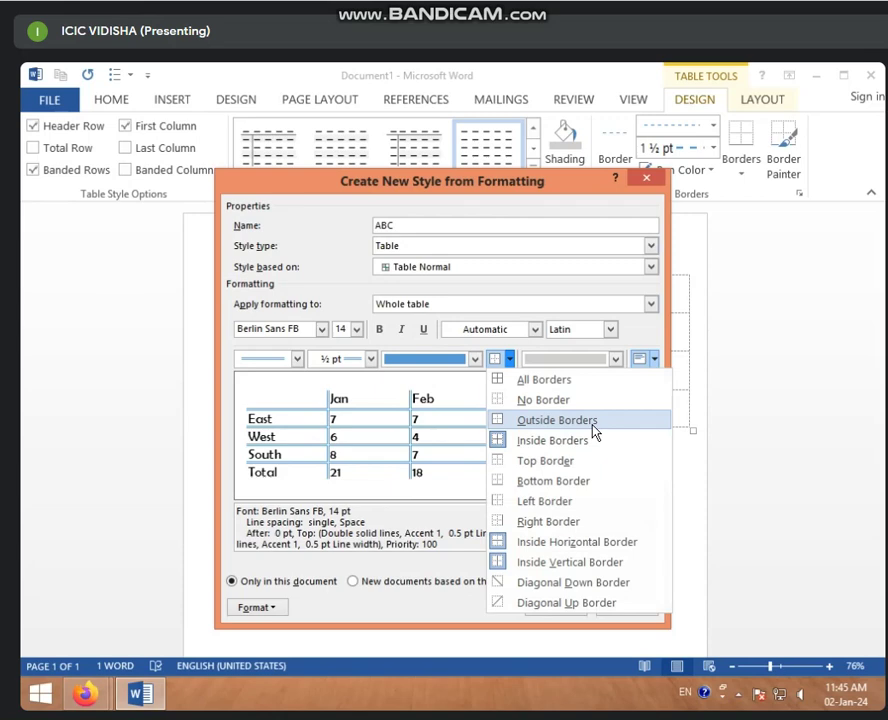
left_click(594, 422)
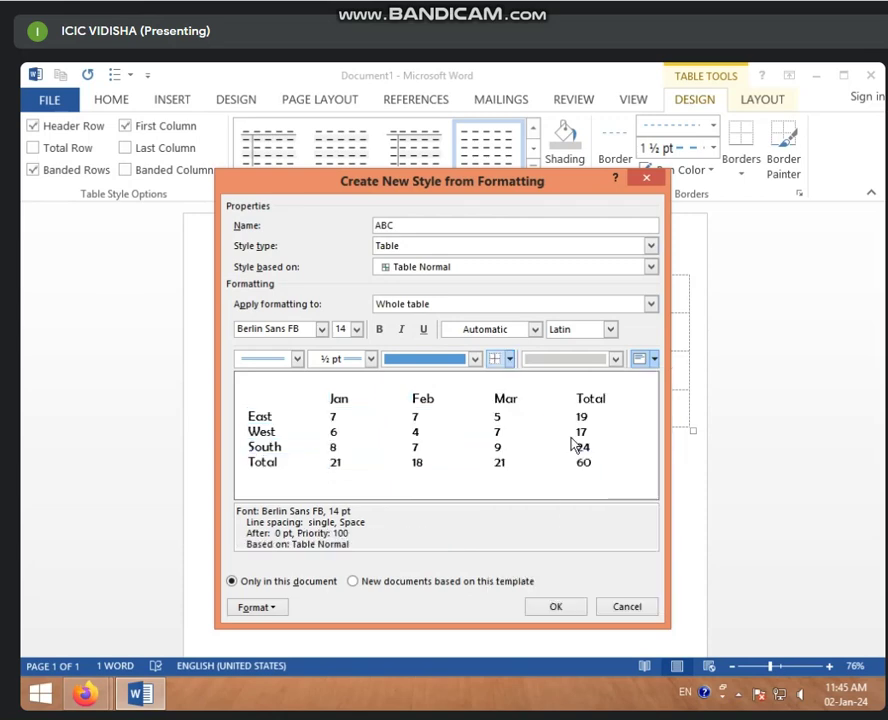
left_click(510, 360)
left_click(517, 421)
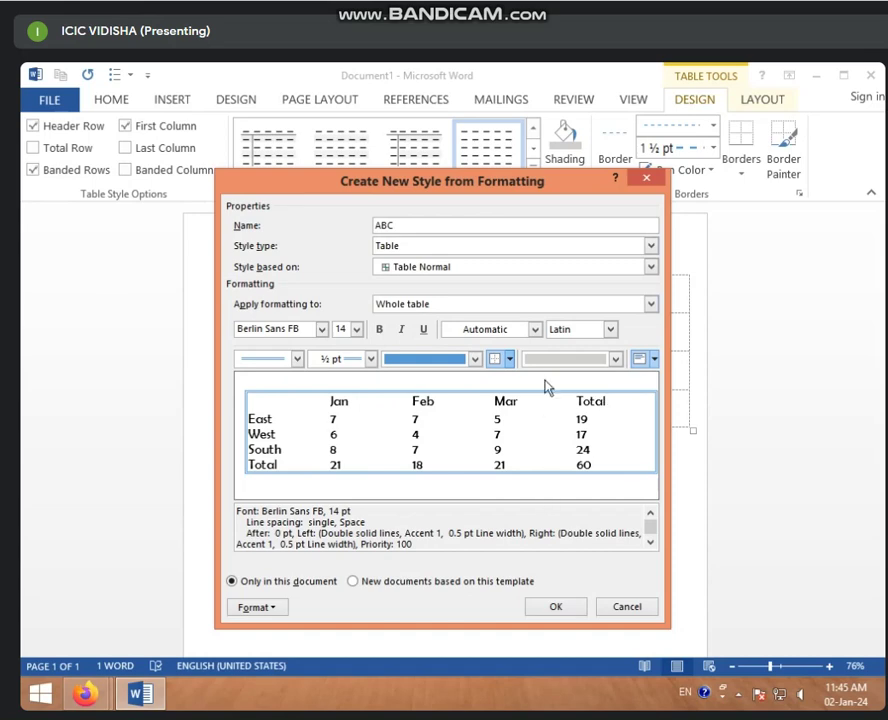
left_click(510, 359)
left_click(514, 380)
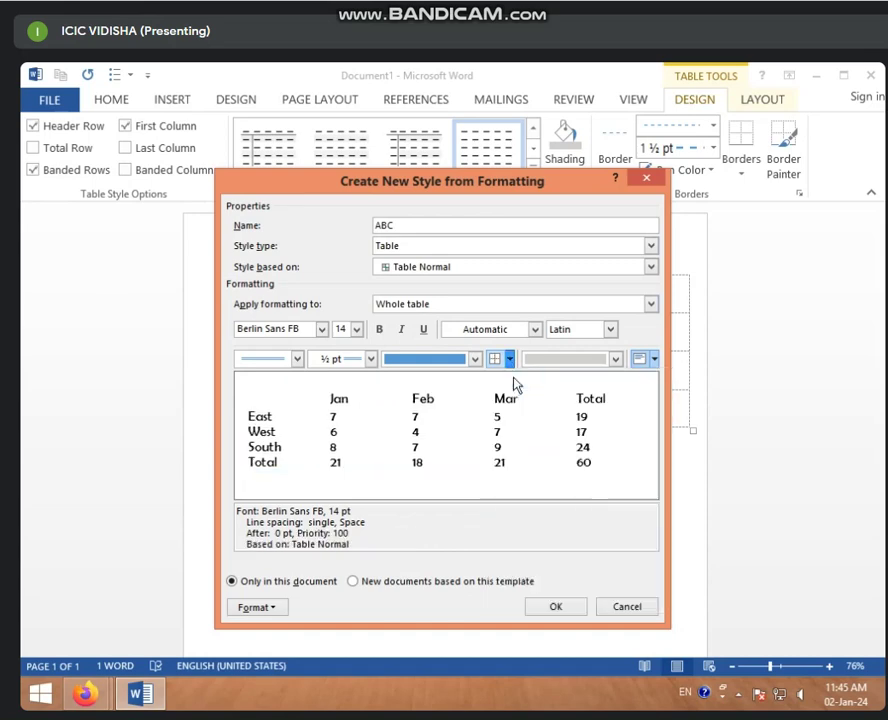
left_click(511, 360)
left_click(514, 380)
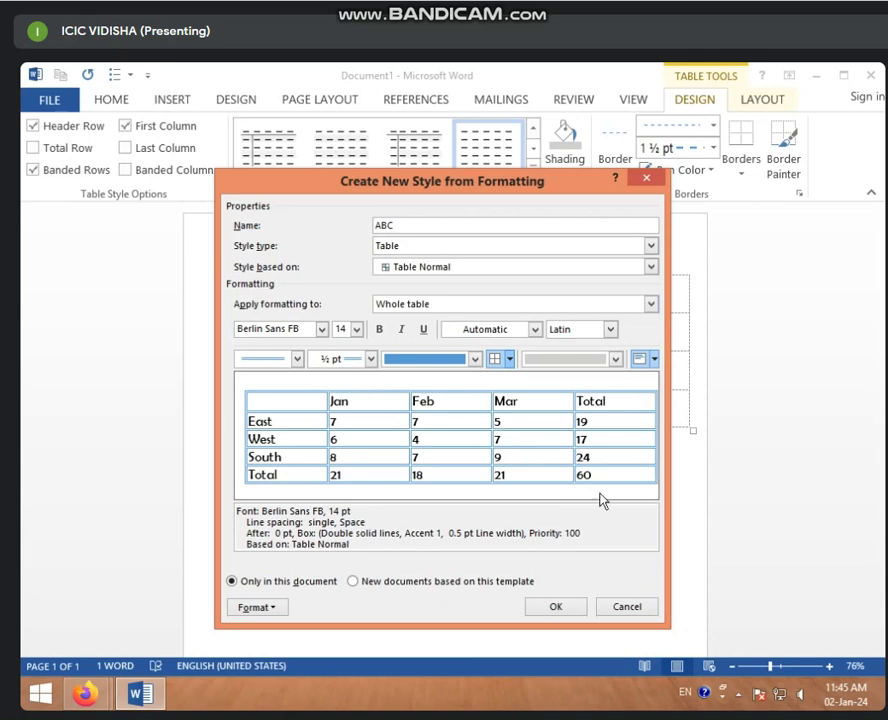
- Make the borders ¾ pt wide in orange Accent 2
left_click(371, 359)
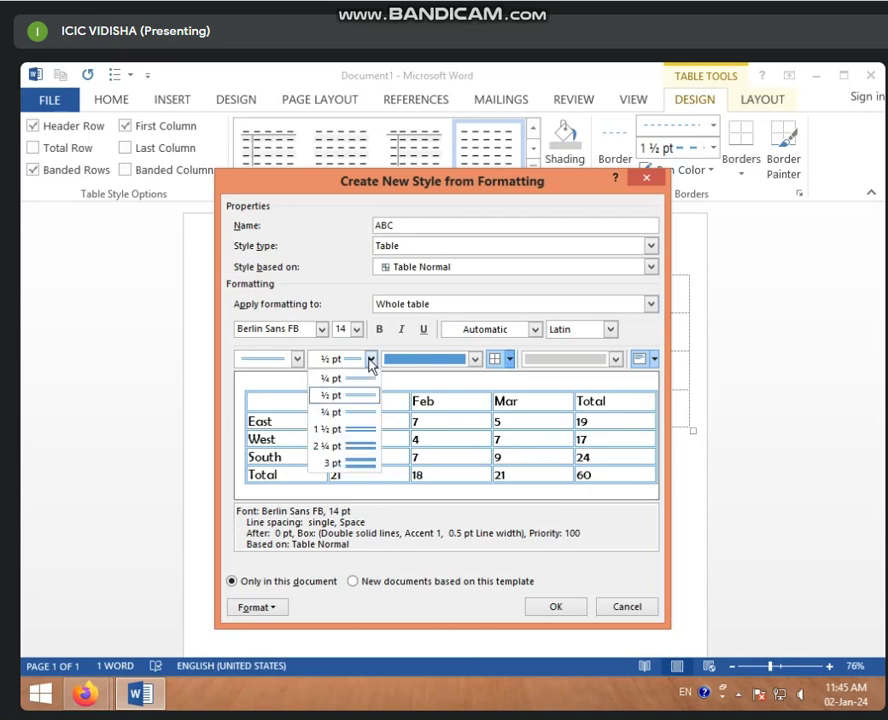
left_click(366, 412)
left_click(476, 359)
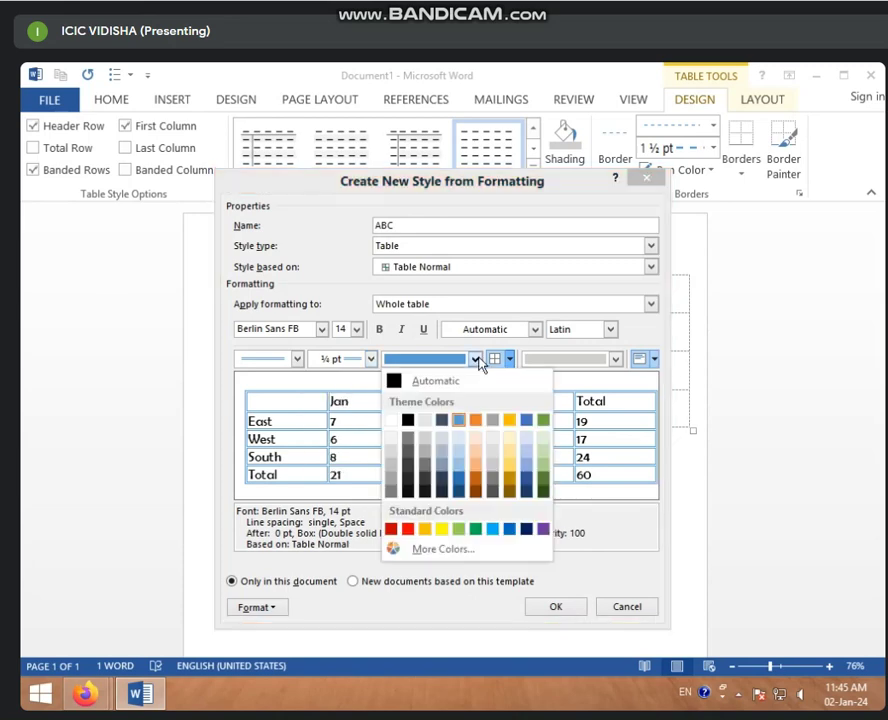
left_click(474, 420)
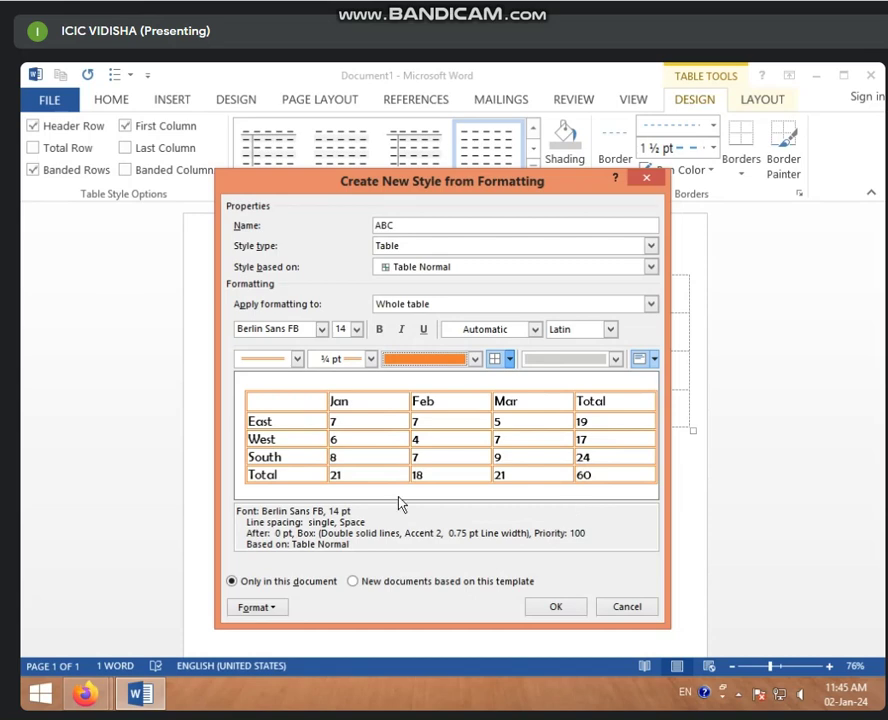
- Save the ABC style and apply it to the table from the gallery's Custom section
left_click(550, 606)
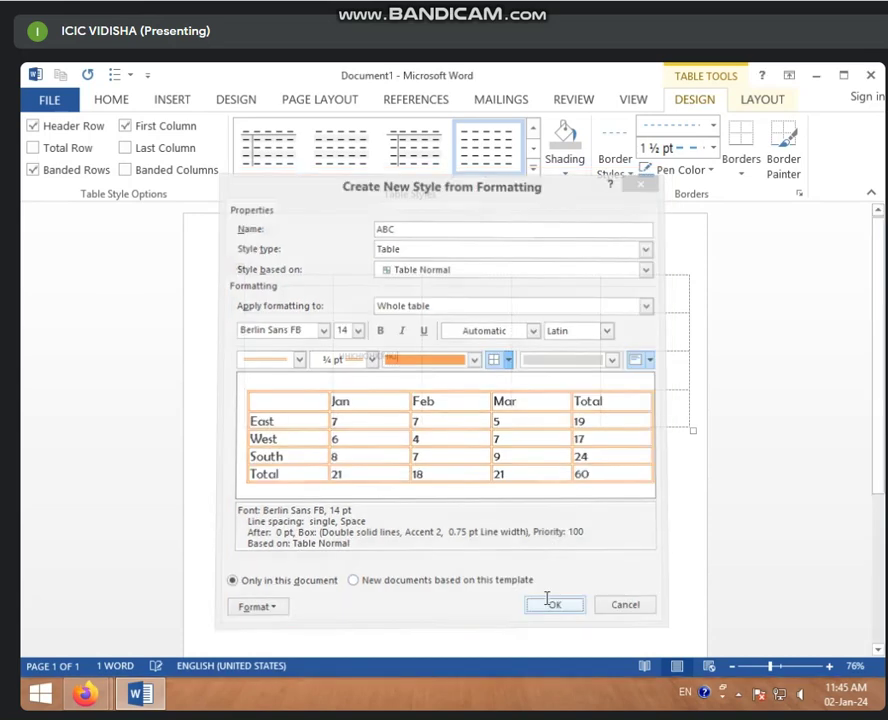
left_click(322, 293)
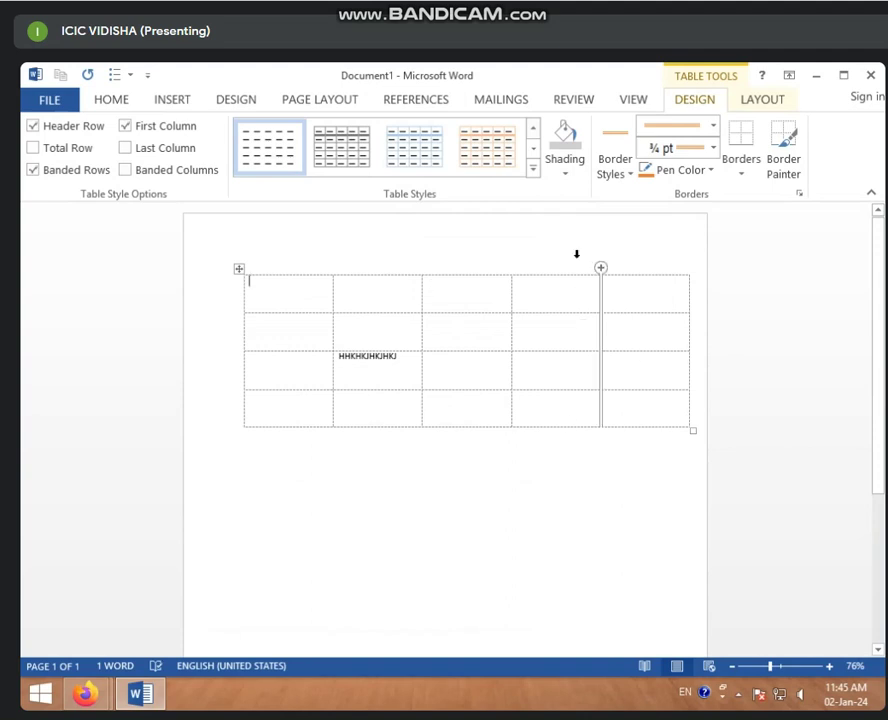
left_click(533, 169)
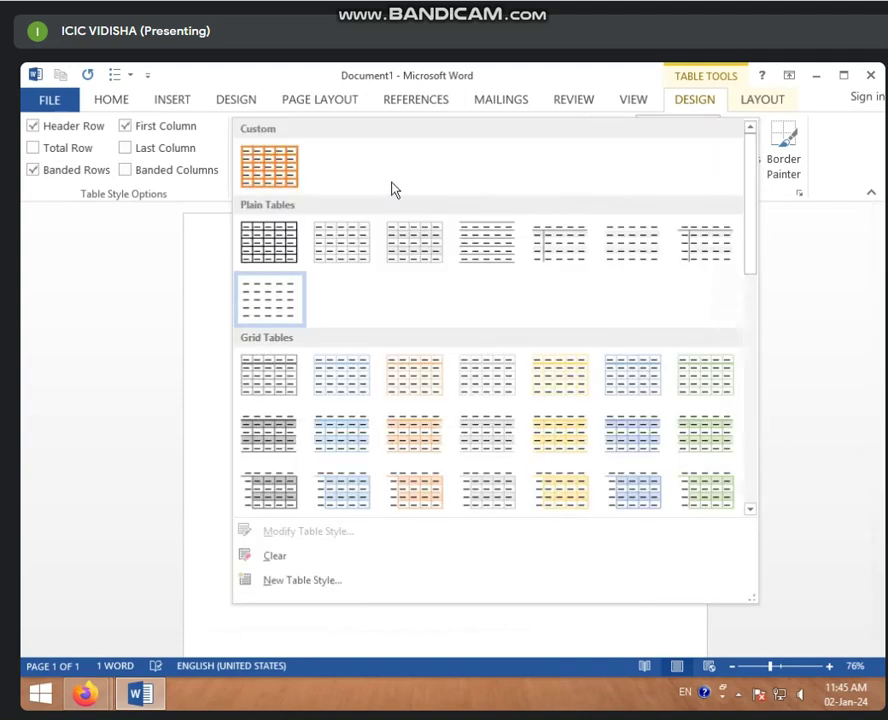
left_click(282, 177)
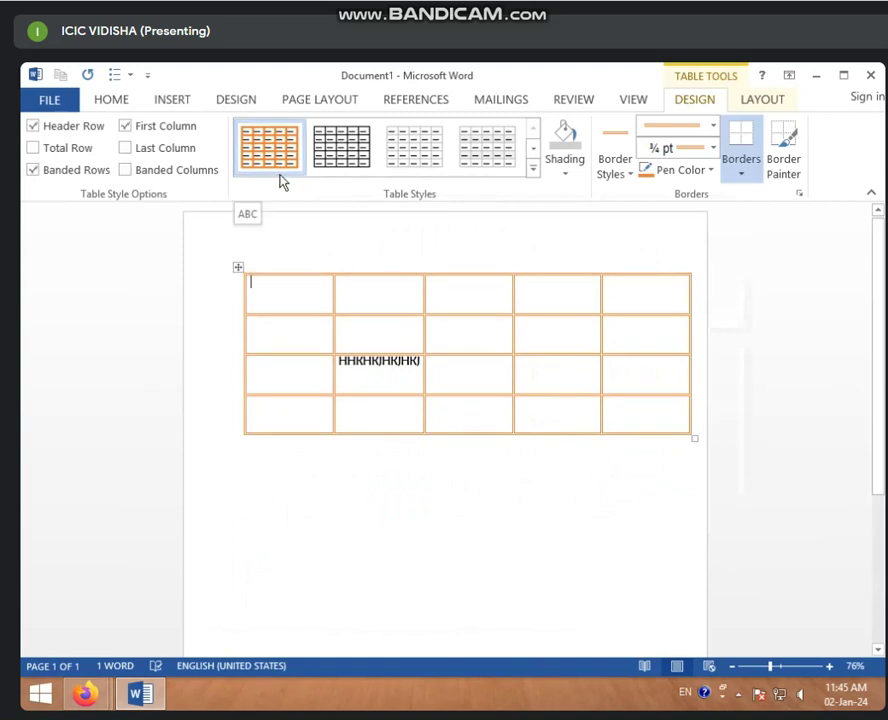
left_click(532, 172)
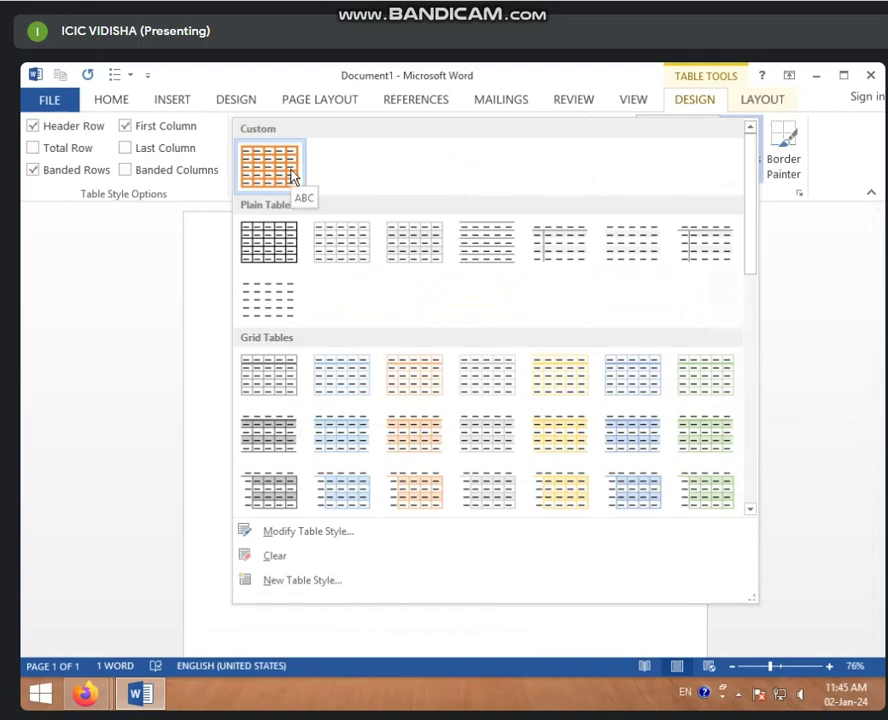